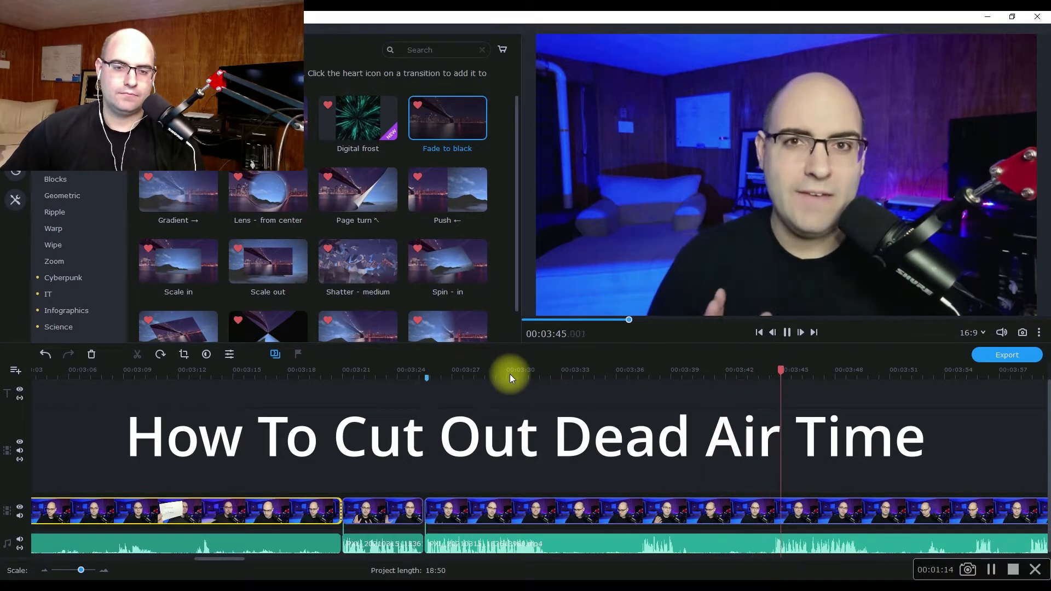
Split the main video clip at both ends of the quiet stretch between two spoken parts, and delete the piece between the cuts.
{"action": "key", "text": "space"}
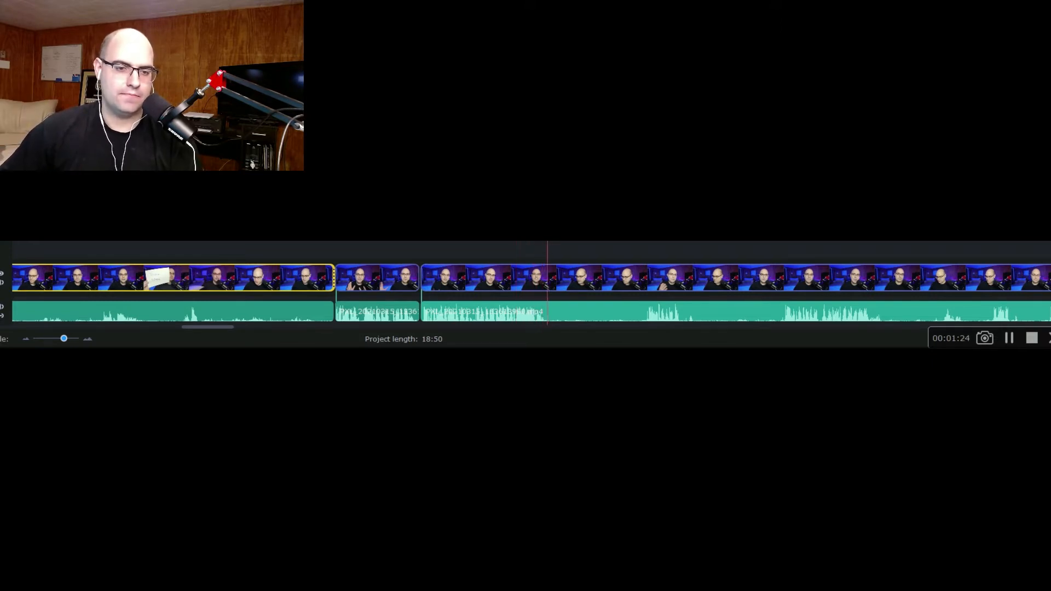
{"action": "key", "text": "ctrl+a"}
{"action": "key", "text": "ctrl+b"}
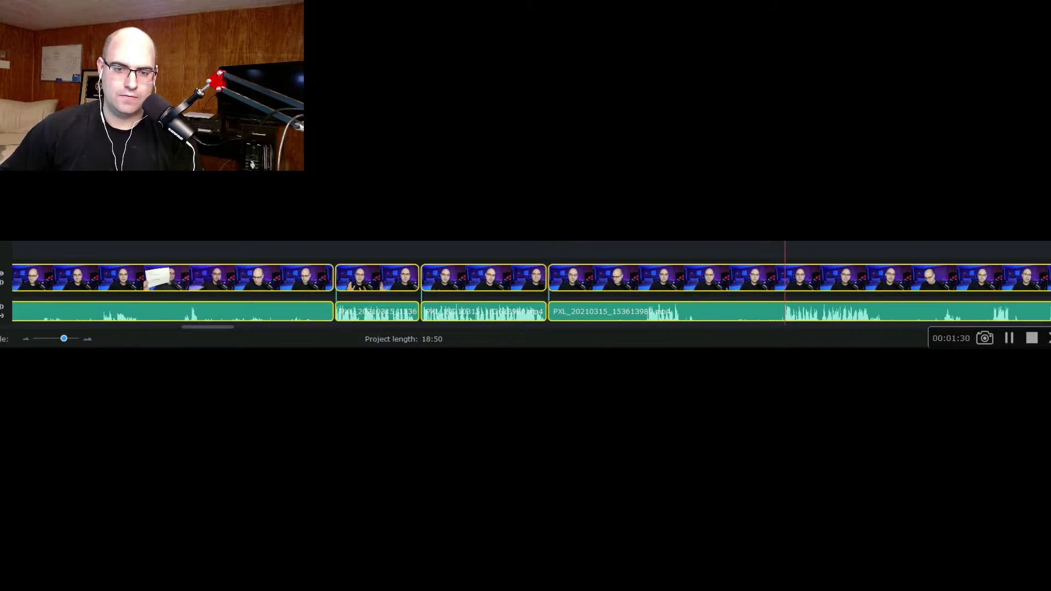
{"action": "key", "text": "ctrl+b"}
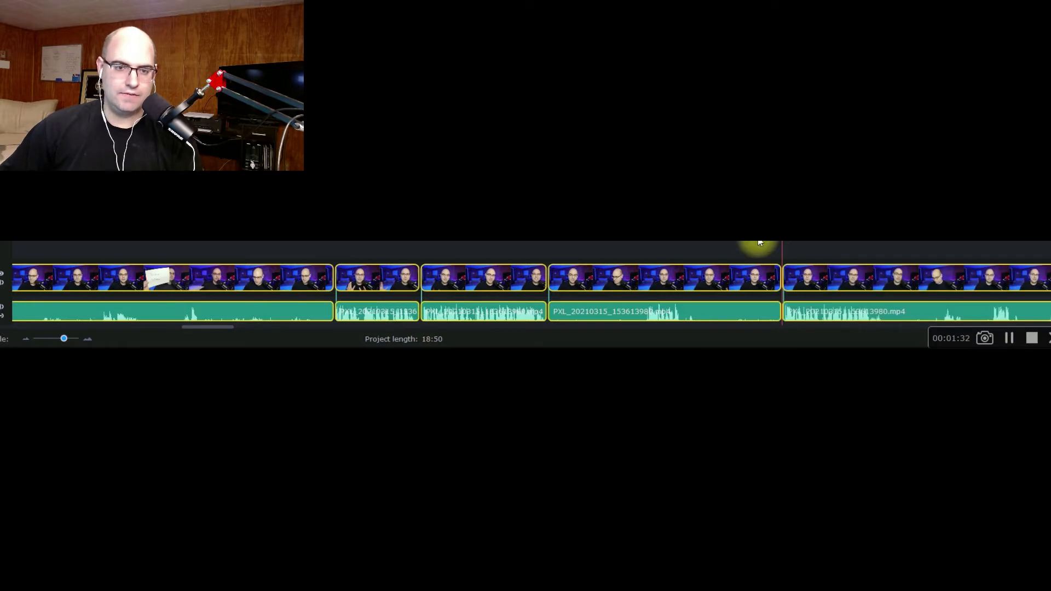
{"action": "left_click", "coordinate": [654, 275]}
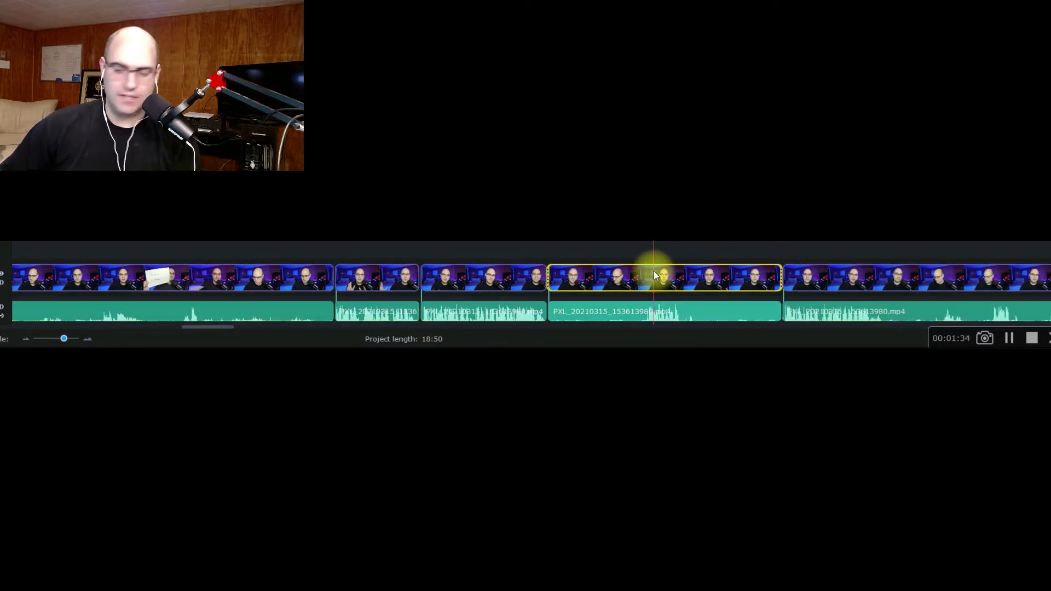
{"action": "key", "text": "Delete"}
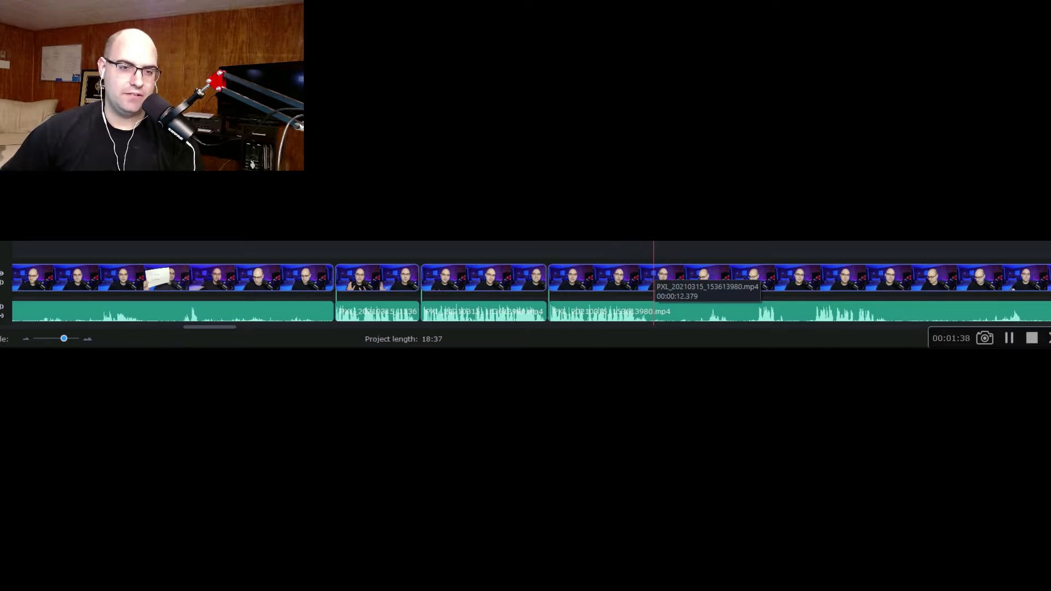
Play the timeline across the new join to check how the speech flows without the dead air.
{"action": "left_click", "coordinate": [522, 374]}
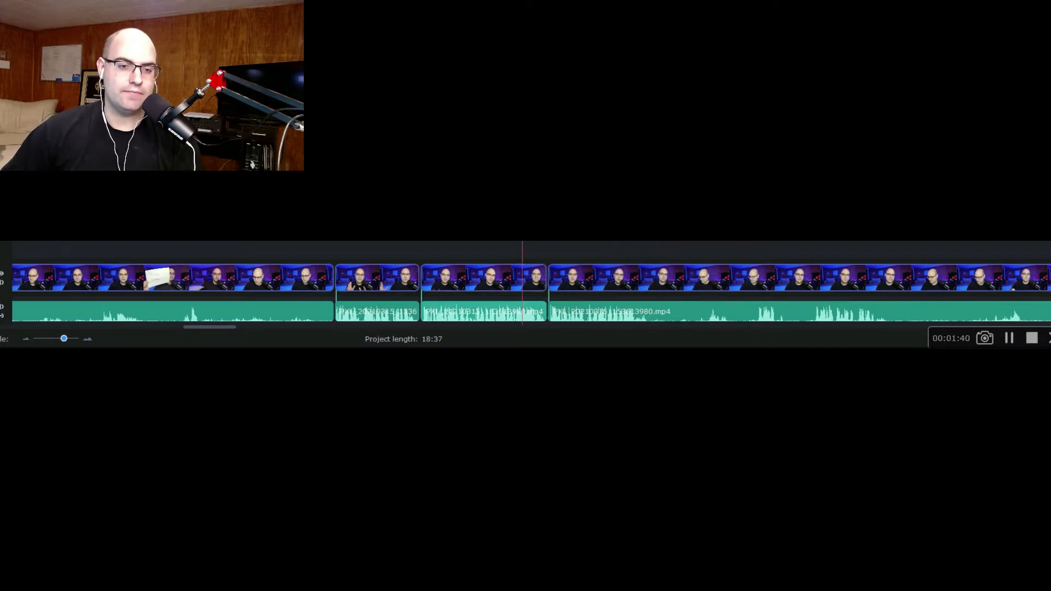
{"action": "key", "text": "space"}
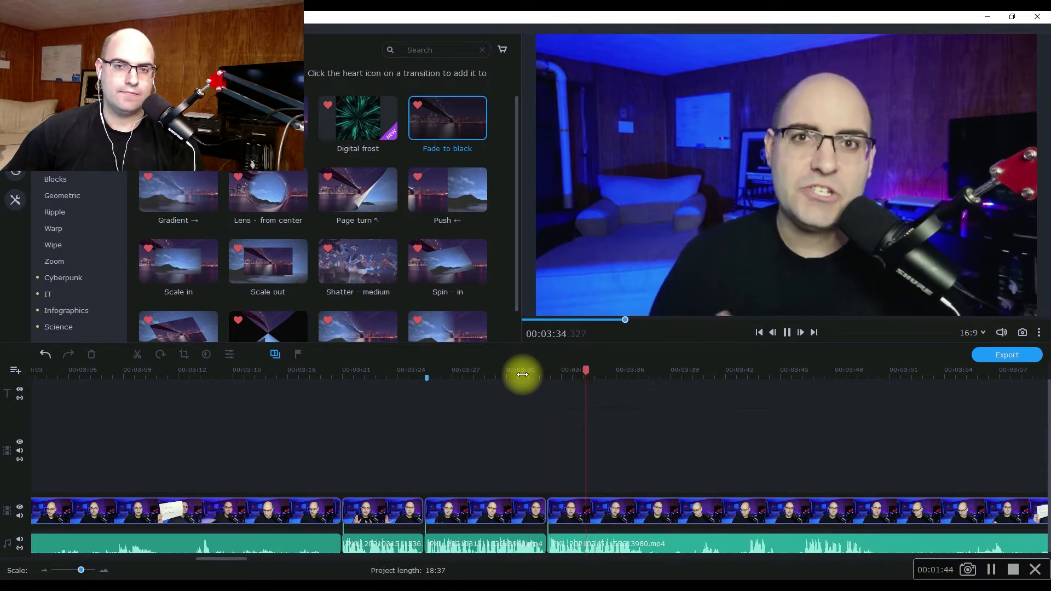
{"action": "key", "text": "space"}
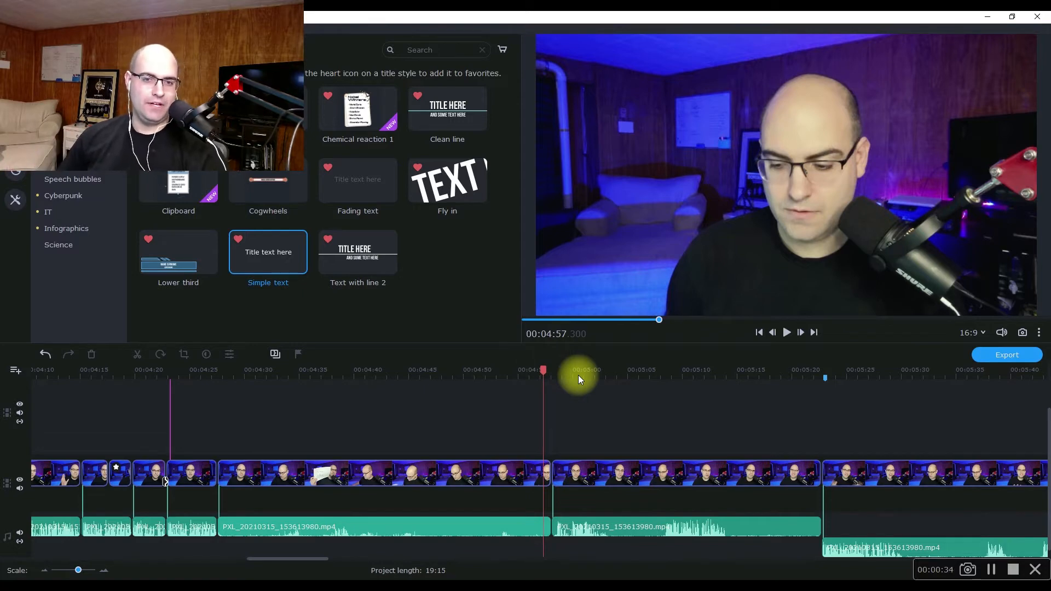
Play the clip beginning near 00:04:57 to locate the spoken words that will get a zoom effect.
{"action": "key", "text": "space"}
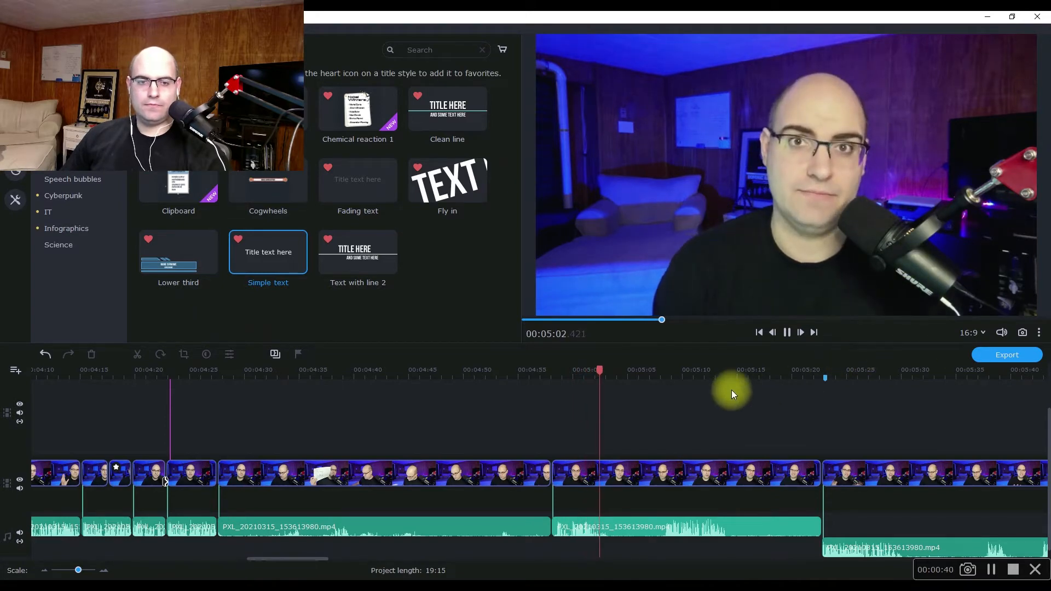
{"action": "key", "text": "space"}
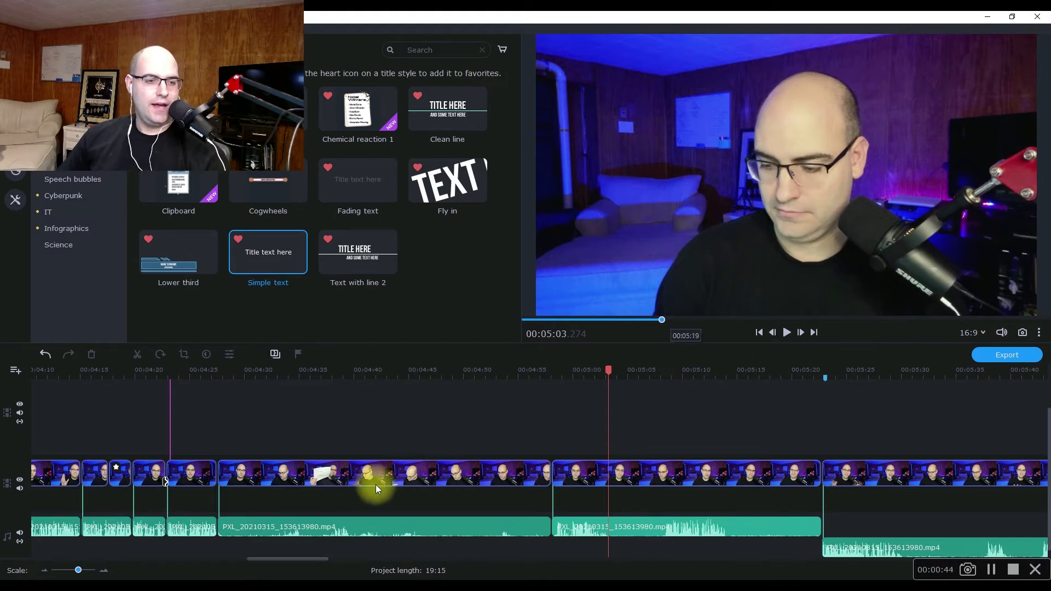
{"action": "scroll", "coordinate": [80, 569], "scroll_direction": "up", "scroll_amount": 2}
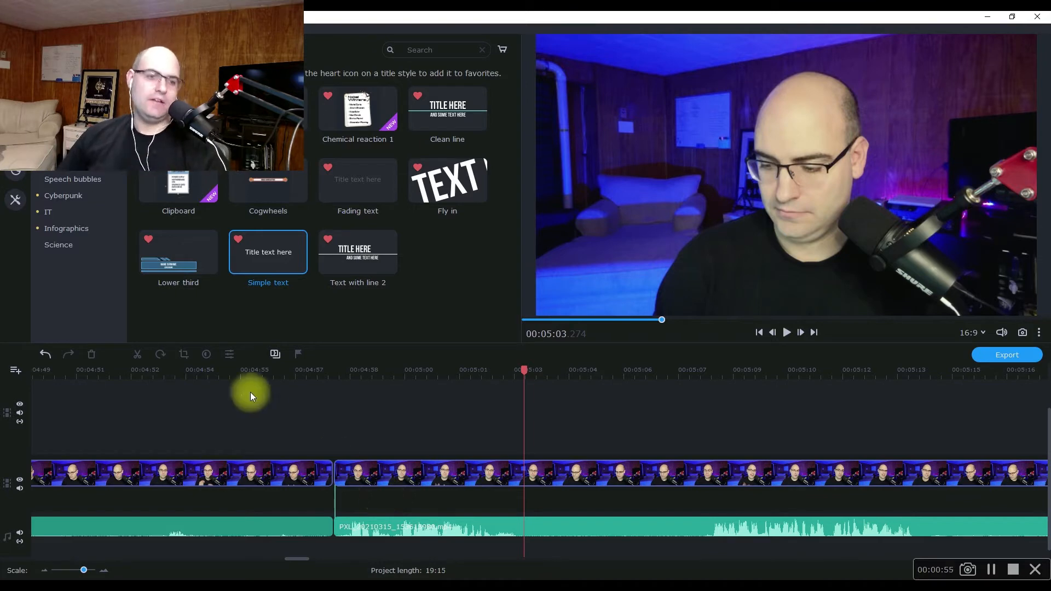
{"action": "left_click", "coordinate": [365, 373]}
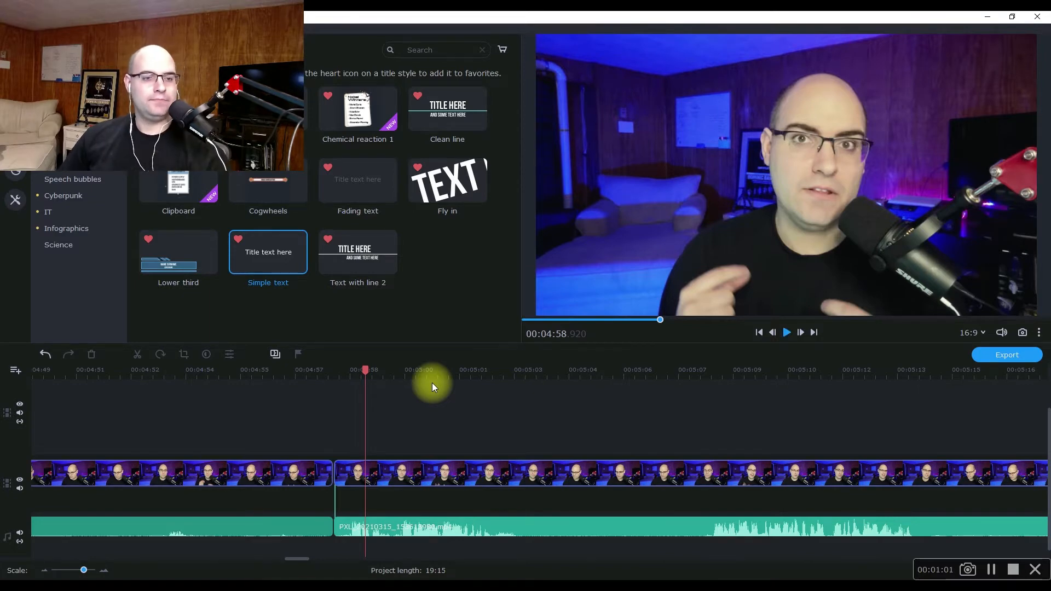
{"action": "key", "text": "space"}
Split the video clip at 00:05:01.030, where the next spoken word starts.
{"action": "key", "text": "space"}
{"action": "left_click_drag", "start_coordinate": [81, 569], "coordinate": [86, 567]}
{"action": "left_click_drag", "start_coordinate": [521, 373], "coordinate": [464, 371]}
{"action": "key", "text": "space"}
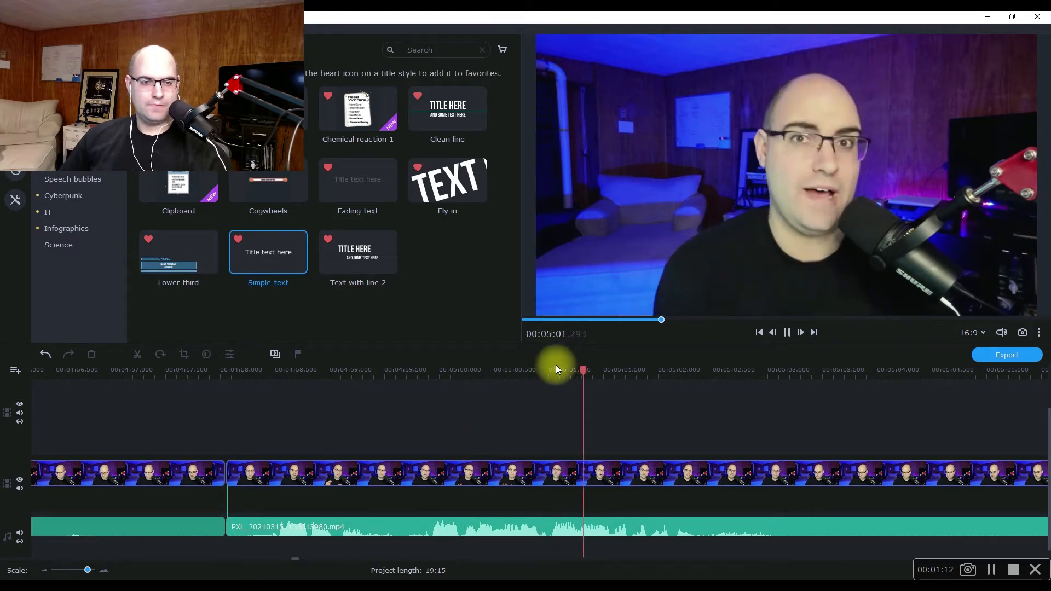
{"action": "left_click_drag", "start_coordinate": [615, 371], "coordinate": [552, 370]}
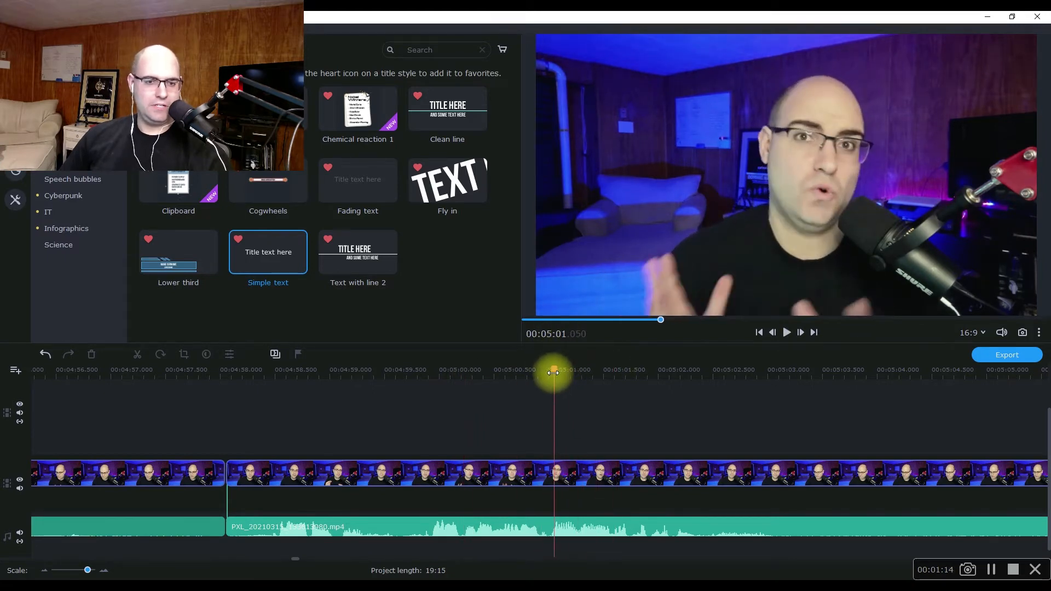
{"action": "left_click", "coordinate": [562, 472]}
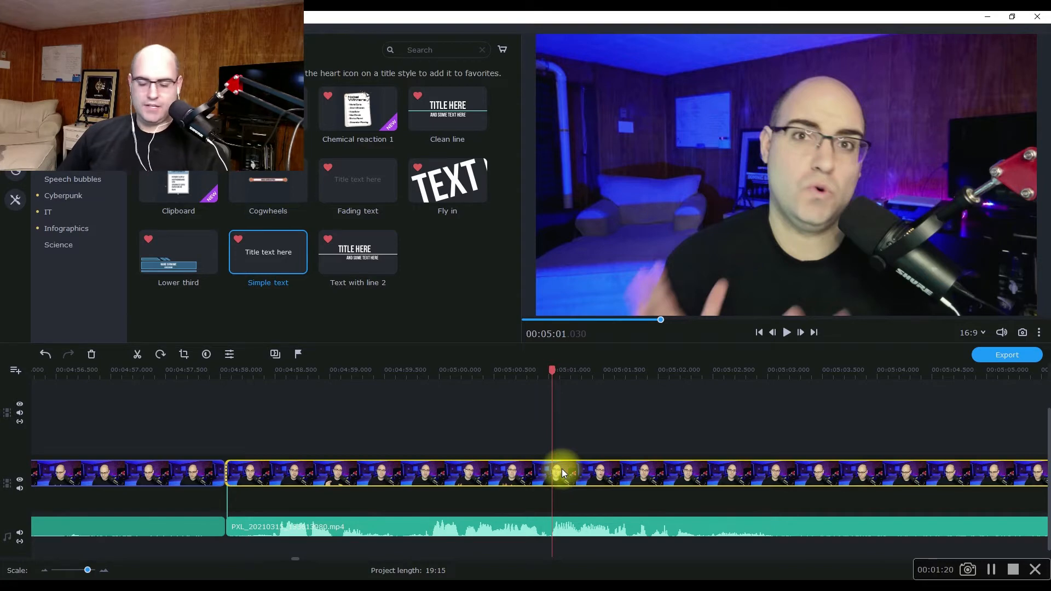
{"action": "key", "text": "ctrl+b"}
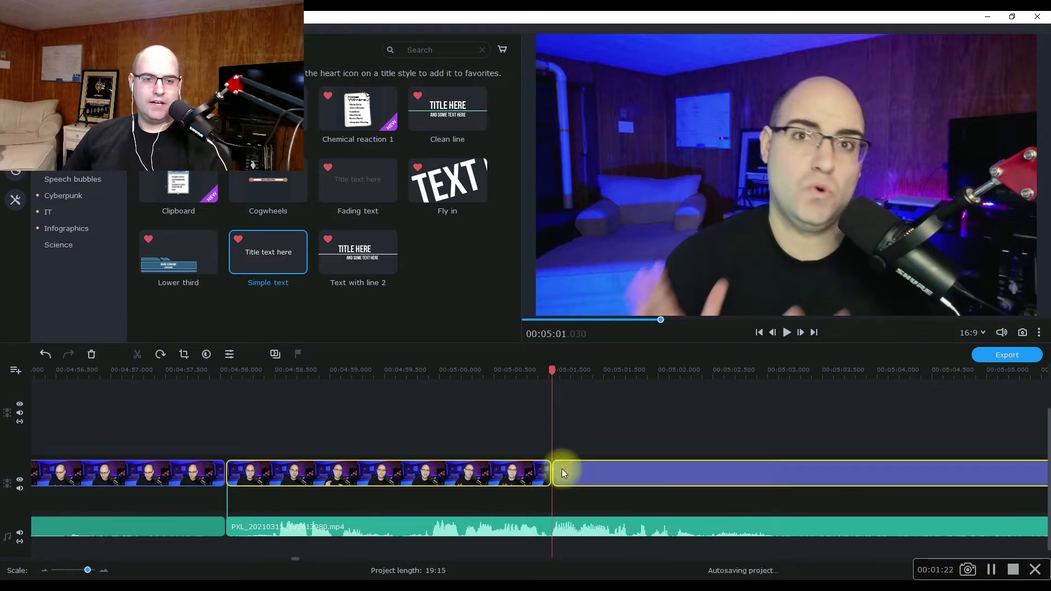
Play past the first cut and split the video again at about 00:05:01.58, where the word ends.
{"action": "key", "text": "space"}
{"action": "key", "text": "space"}
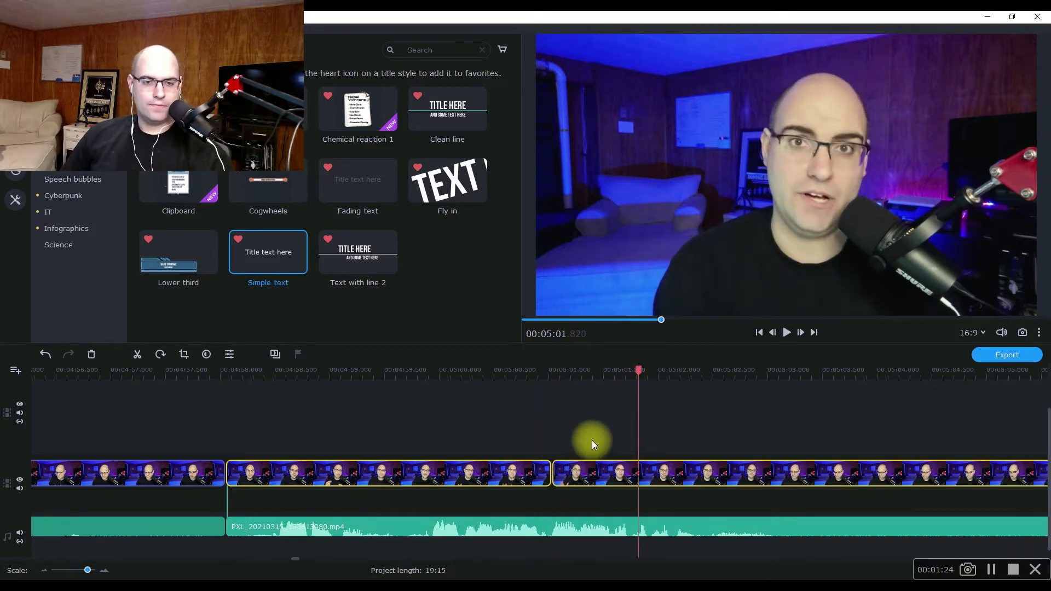
{"action": "left_click_drag", "start_coordinate": [638, 368], "coordinate": [612, 372]}
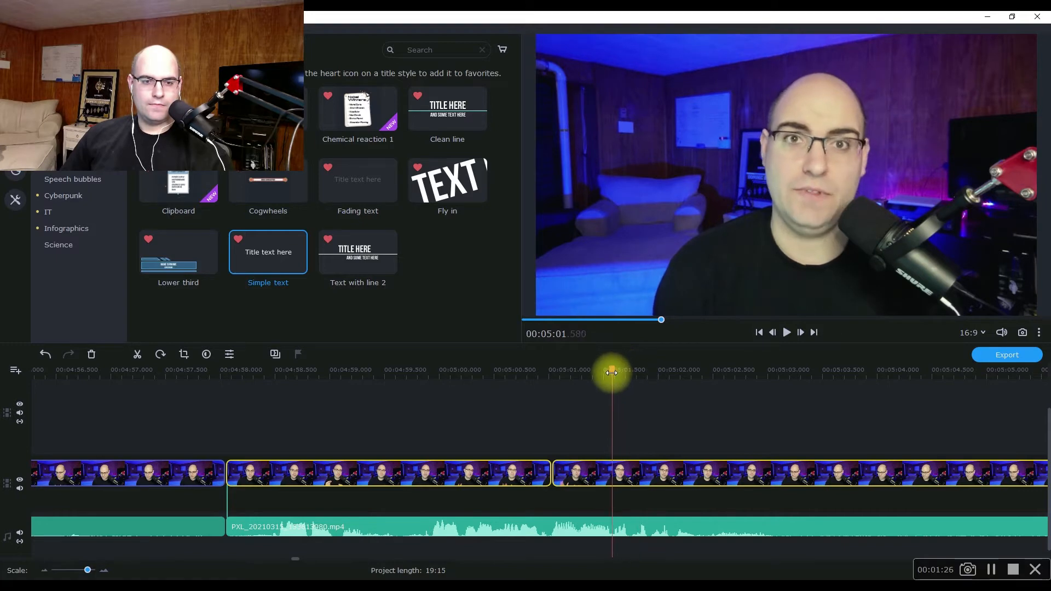
{"action": "key", "text": "ctrl+b"}
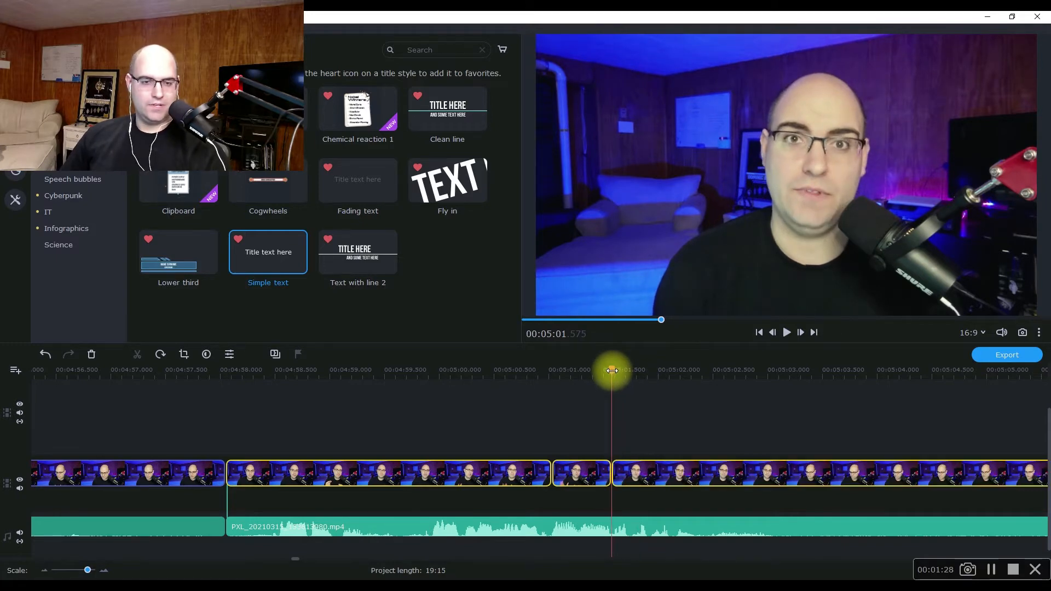
Replay the spoken words and split the video at 00:05:00.485, at the start of the preceding word.
{"action": "left_click", "coordinate": [573, 375]}
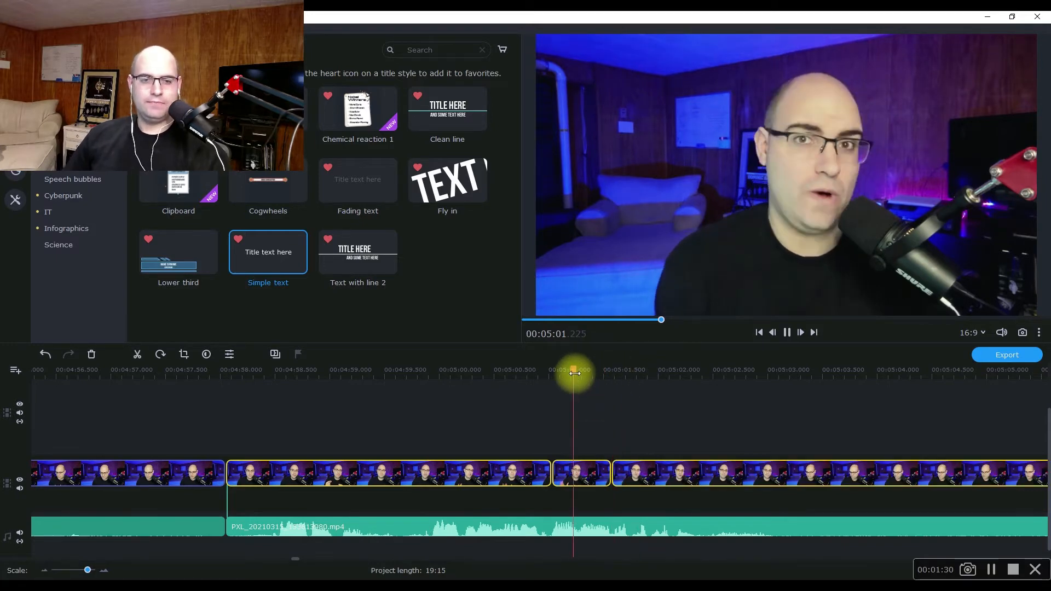
{"action": "key", "text": "space"}
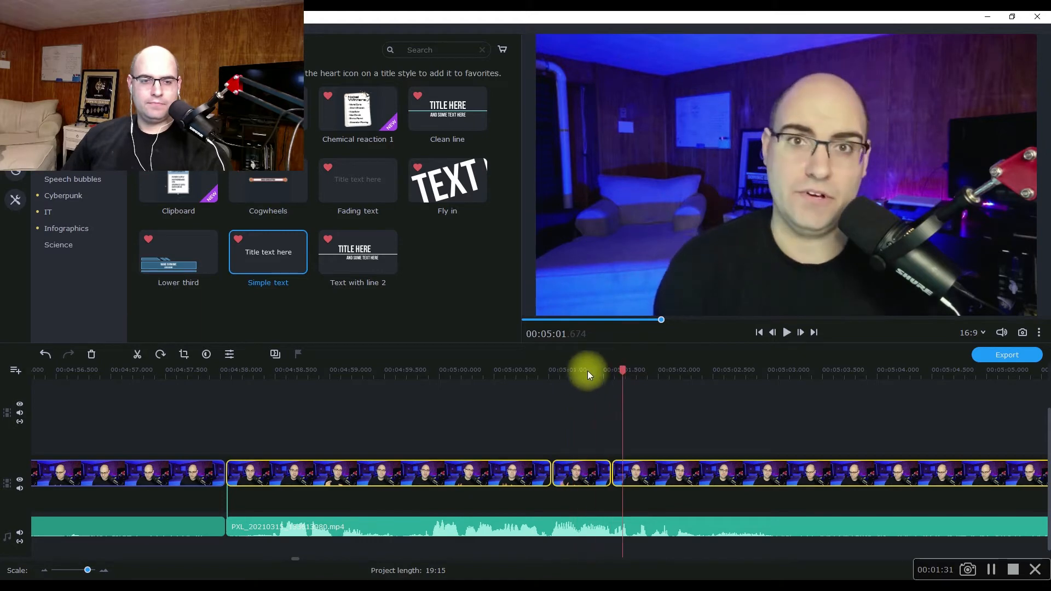
{"action": "left_click", "coordinate": [468, 373]}
{"action": "key", "text": "space"}
{"action": "key", "text": "space"}
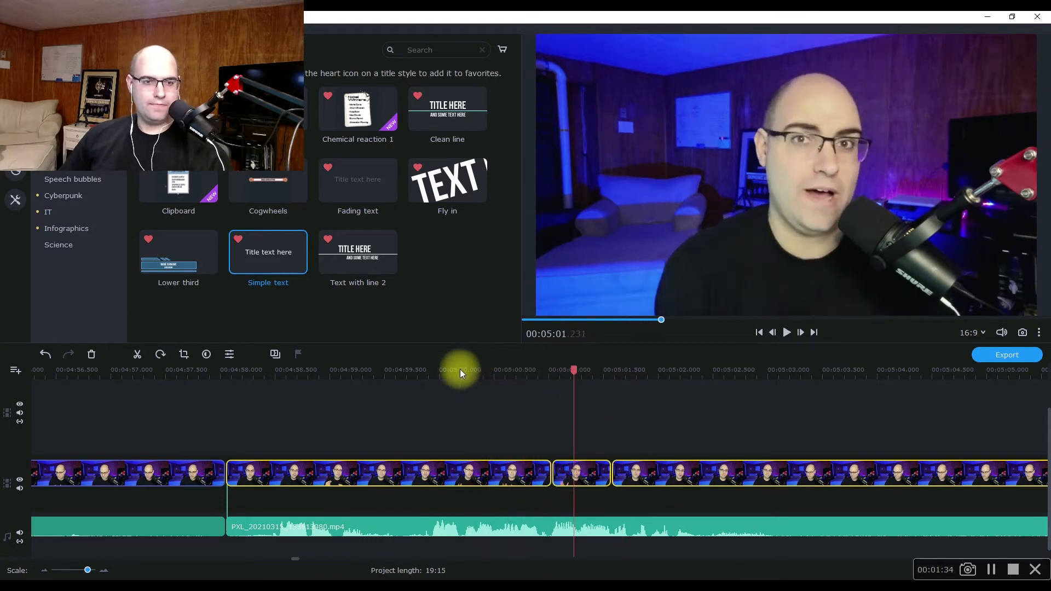
{"action": "key", "text": "space"}
{"action": "key", "text": "space"}
{"action": "left_click_drag", "start_coordinate": [500, 368], "coordinate": [491, 368]}
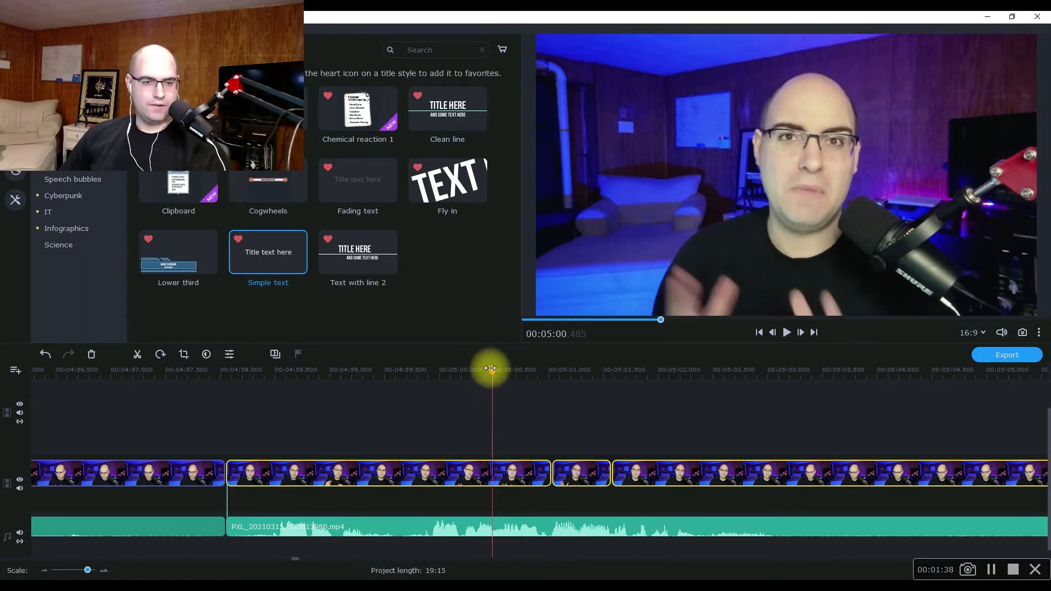
{"action": "key", "text": "ctrl+b"}
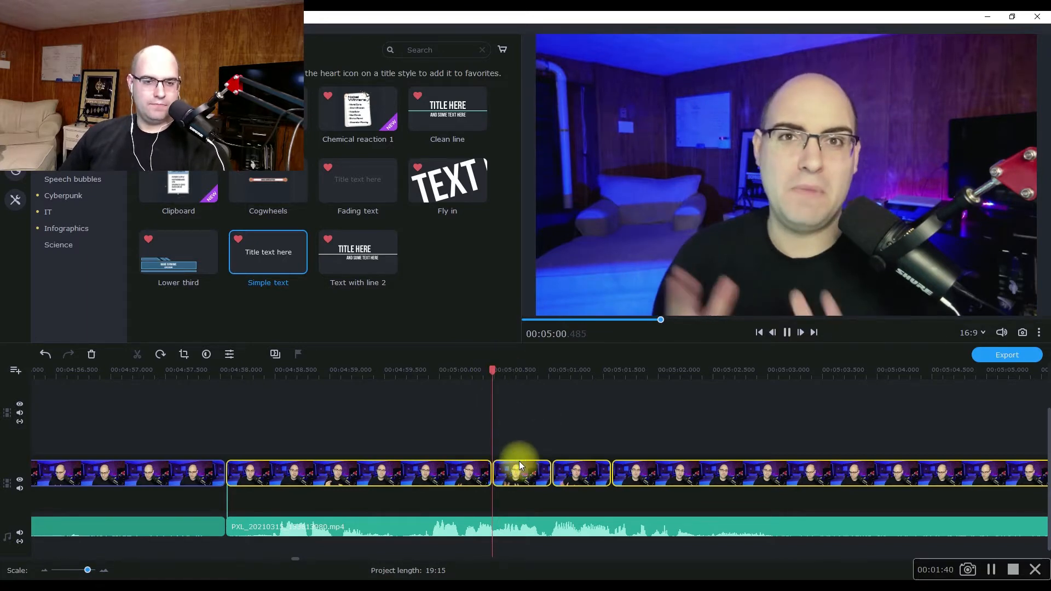
Play the newly split segments from 00:05:00.485 to check the cut timing.
{"action": "key", "text": "space"}
{"action": "key", "text": "space"}
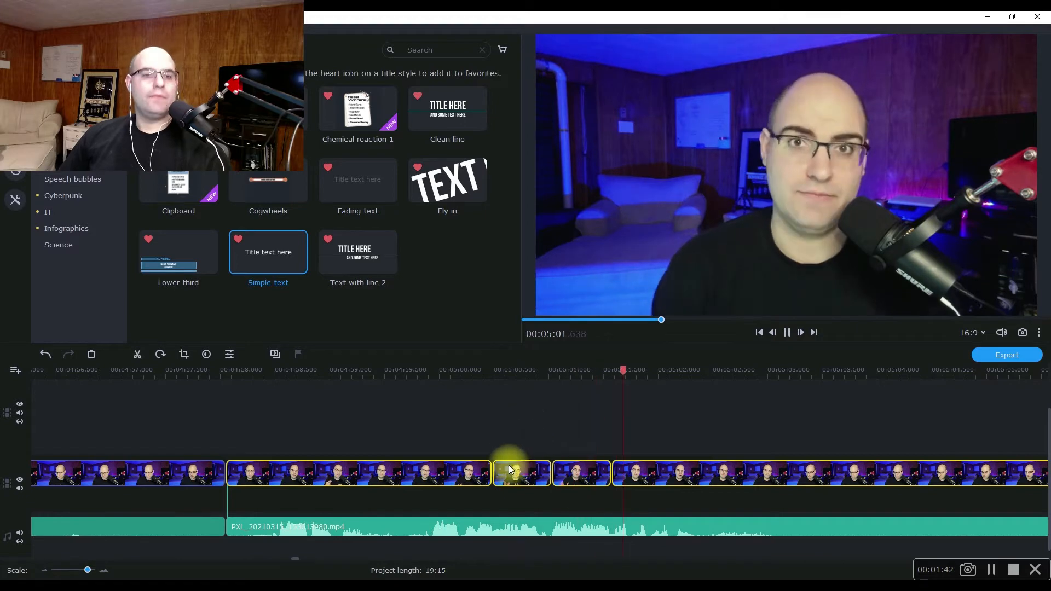
{"action": "key", "text": "space"}
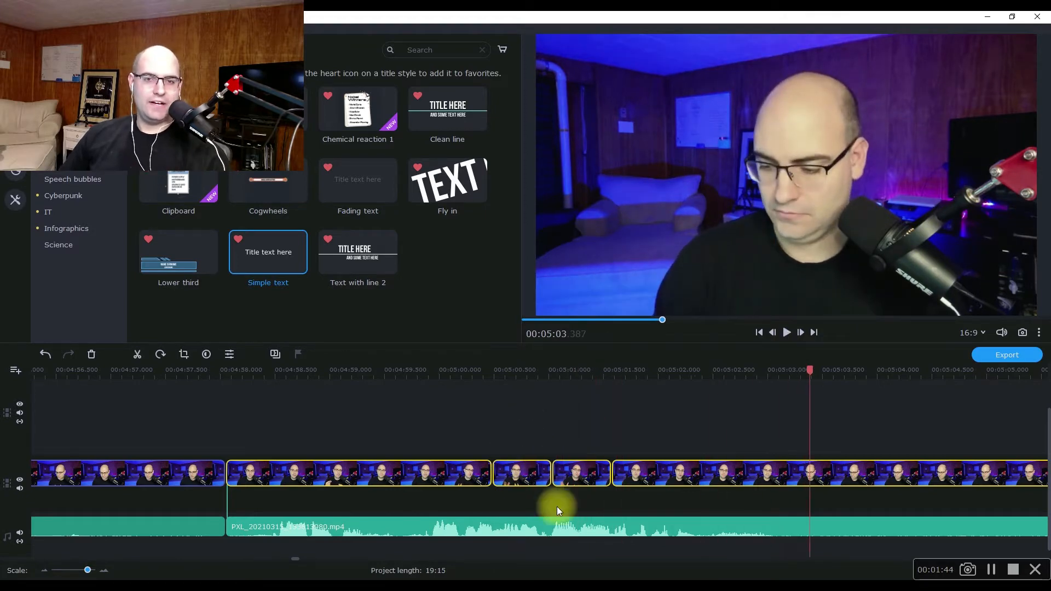
Crop the short segment starting at 00:05:00.485 slightly, with the crop frame centred in the picture, and apply the crop.
{"action": "left_click", "coordinate": [517, 475]}
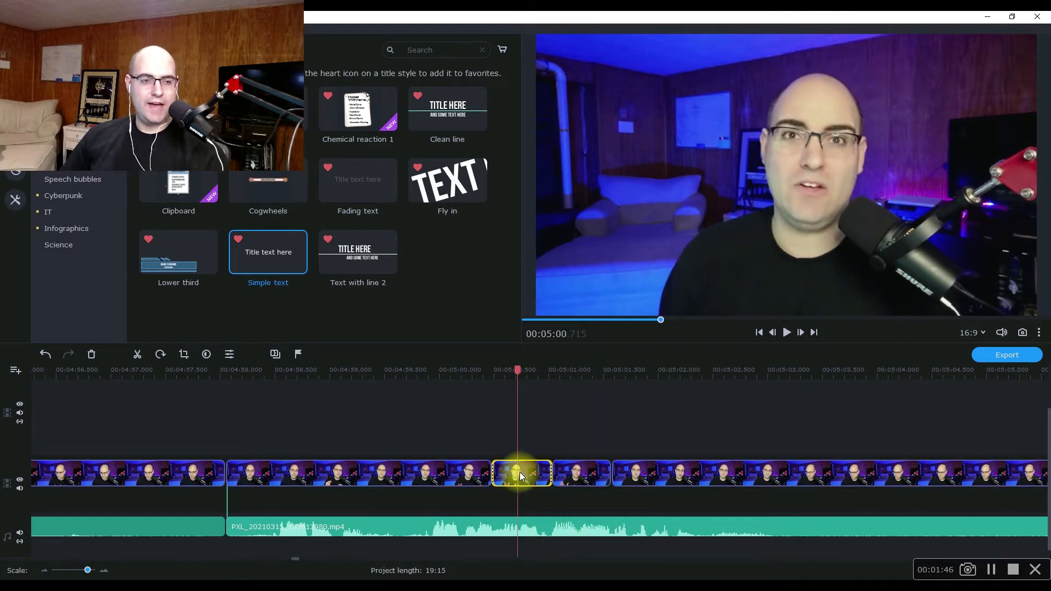
{"action": "left_click", "coordinate": [186, 353]}
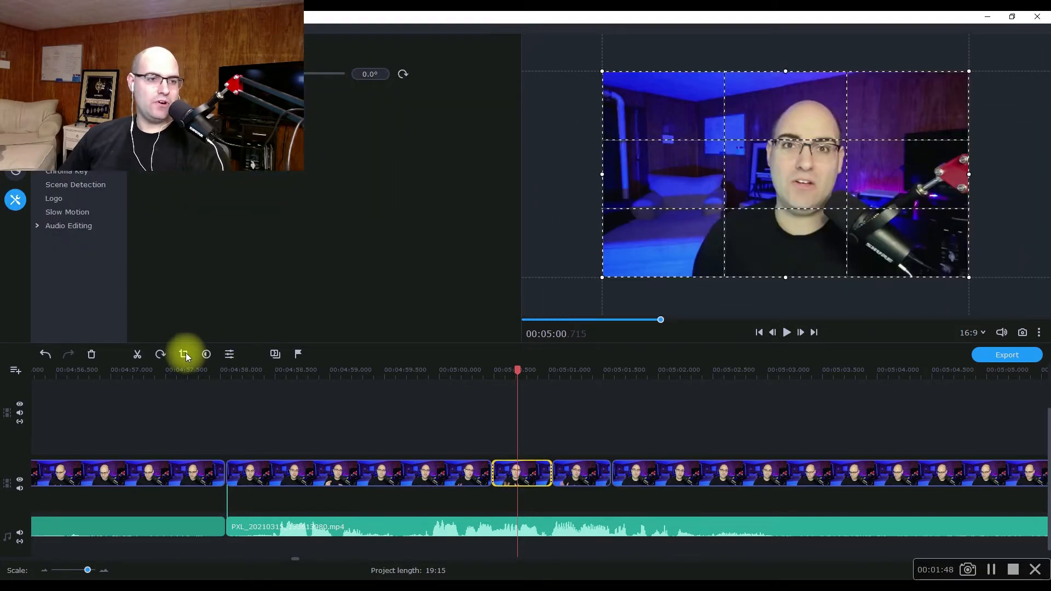
{"action": "left_click_drag", "start_coordinate": [601, 71], "coordinate": [623, 94]}
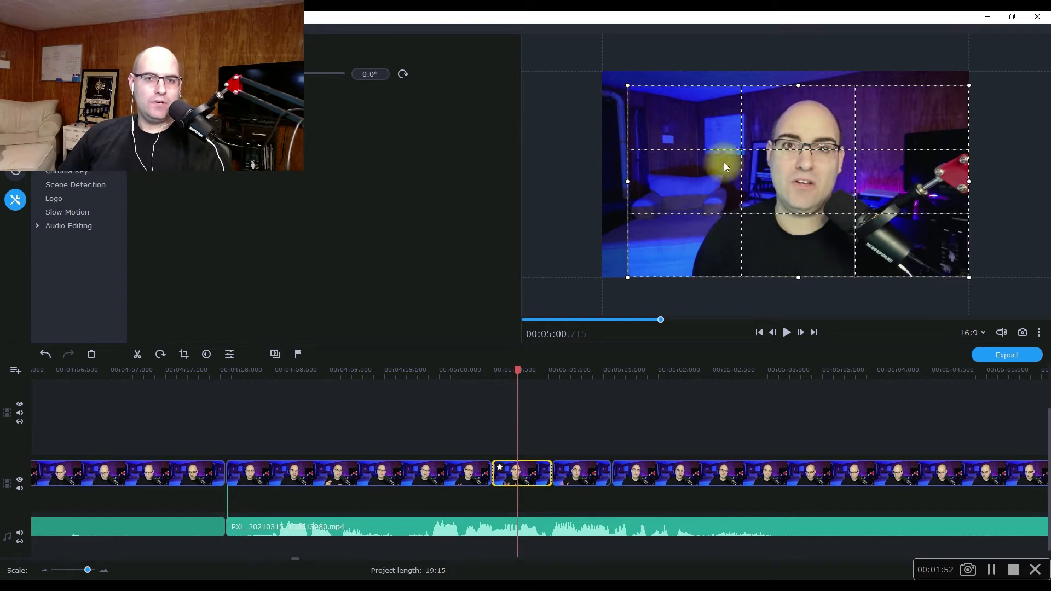
{"action": "left_click_drag", "start_coordinate": [743, 174], "coordinate": [734, 176]}
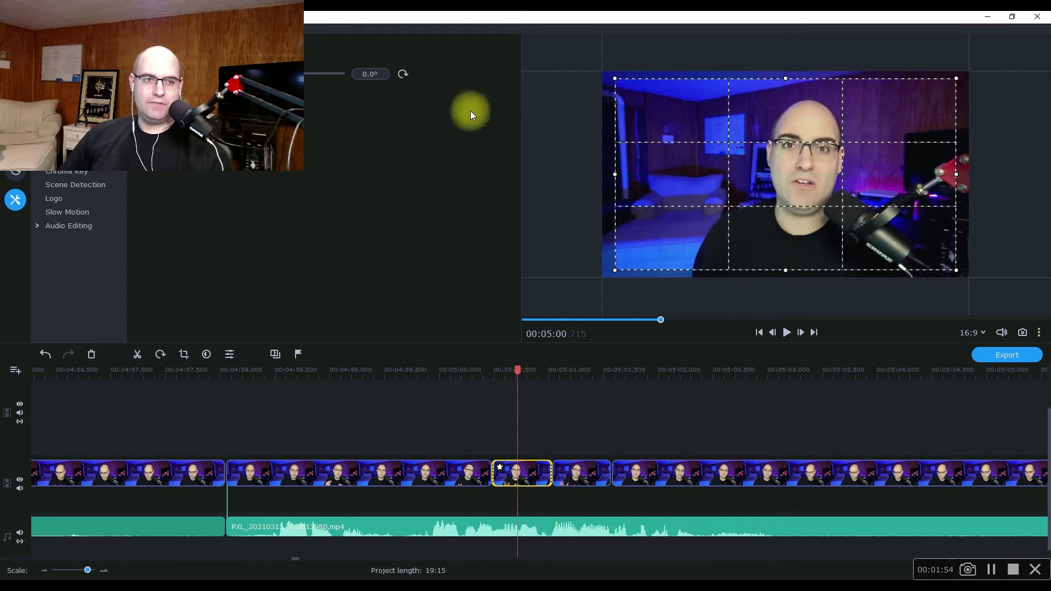
{"action": "left_click", "coordinate": [176, 104]}
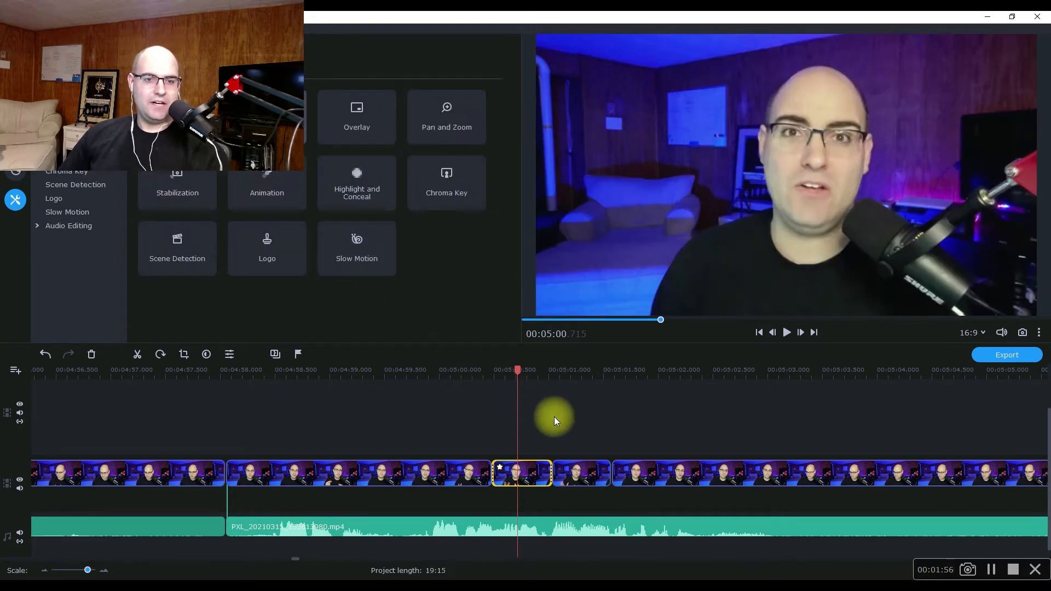
Crop the next short segment, starting at 00:05:01.030, more tightly with the frame centred, and apply the crop.
{"action": "left_click", "coordinate": [576, 474]}
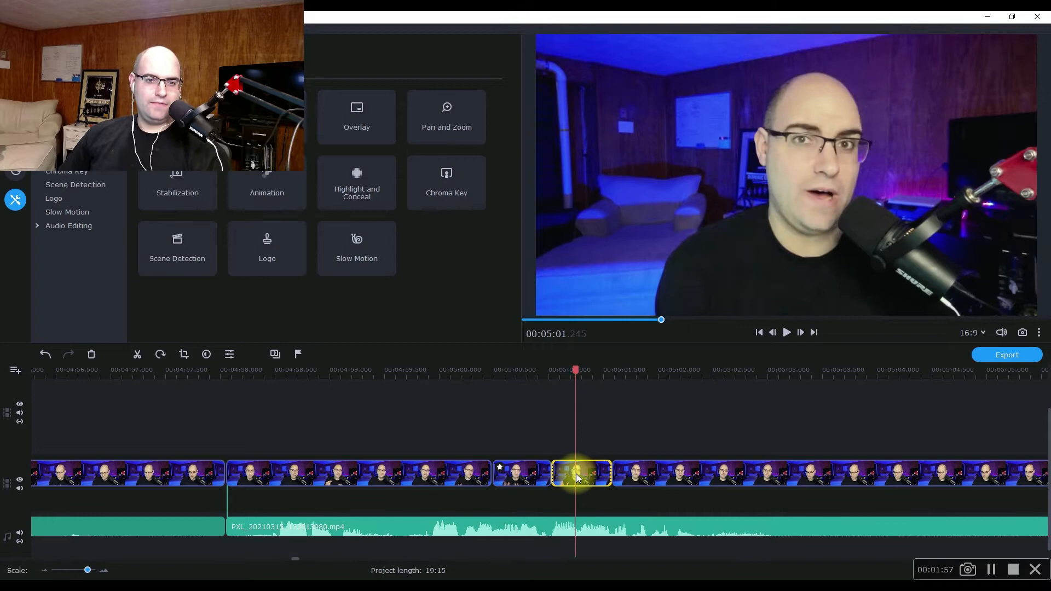
{"action": "left_click", "coordinate": [184, 356]}
{"action": "left_click_drag", "start_coordinate": [598, 68], "coordinate": [681, 130]}
{"action": "left_click_drag", "start_coordinate": [787, 209], "coordinate": [749, 186]}
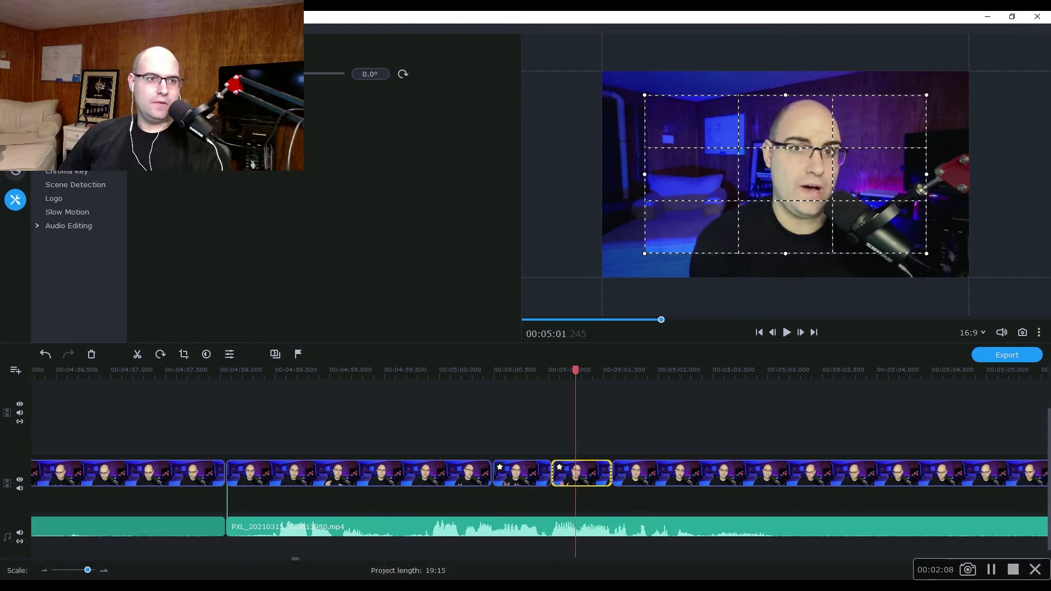
{"action": "left_click", "coordinate": [164, 123]}
Play the cropped segments from about 00:05:00 to check the stepped zoom-in.
{"action": "left_click", "coordinate": [446, 373]}
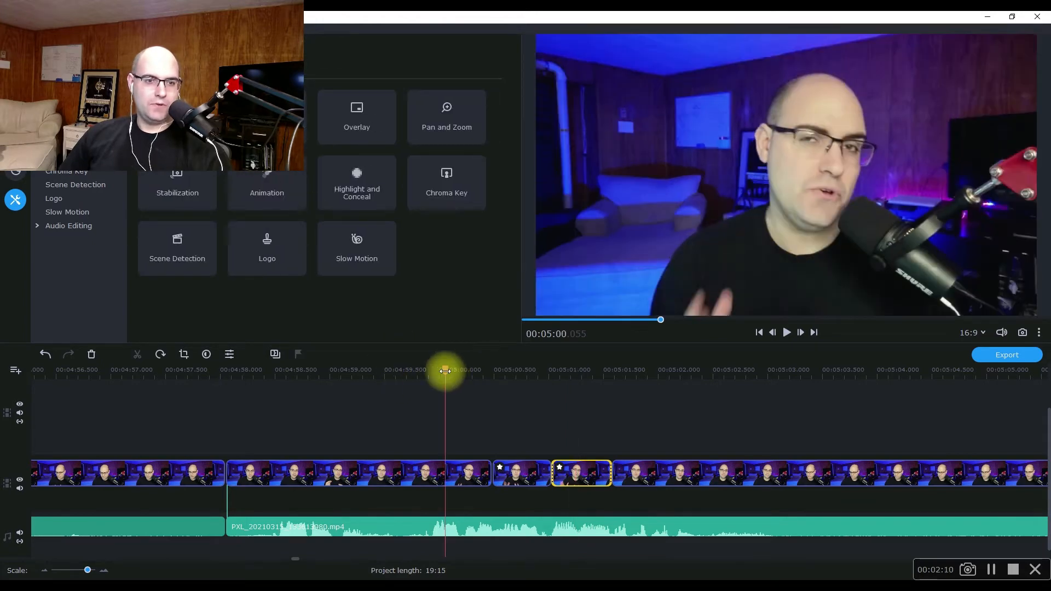
{"action": "key", "text": "space"}
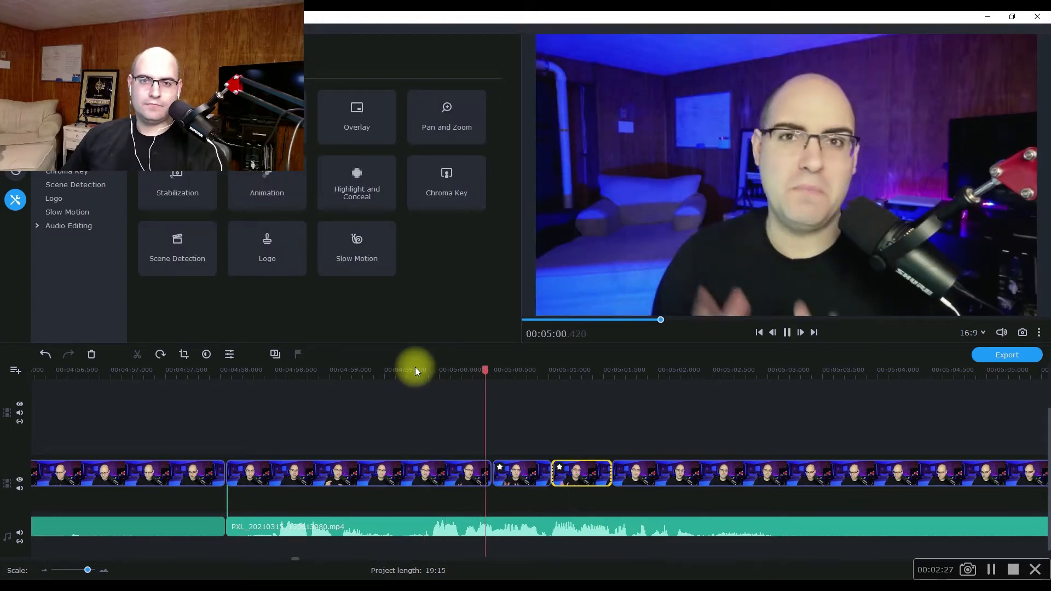
{"action": "key", "text": "space"}
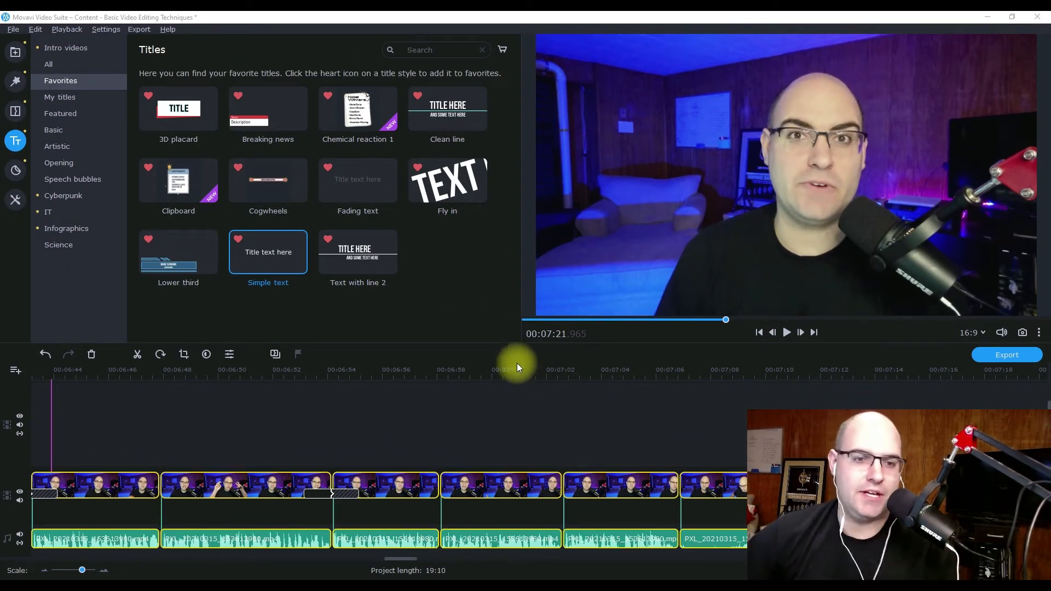
Play across the cut near 00:07:02.6, starting from 00:07:02, to check how it looks without a transition.
{"action": "left_click", "coordinate": [549, 373]}
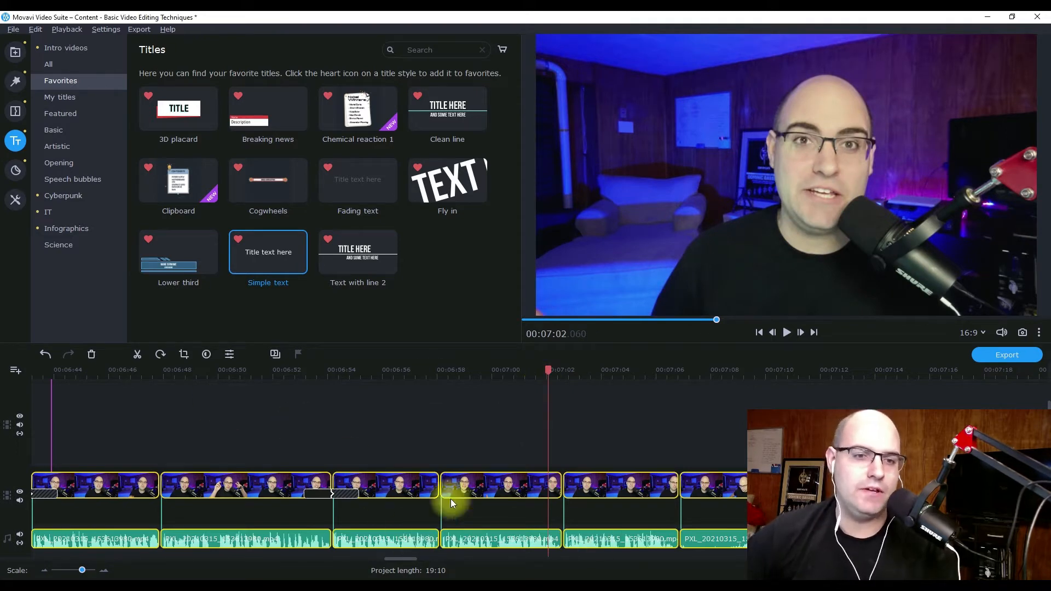
{"action": "key", "text": "space"}
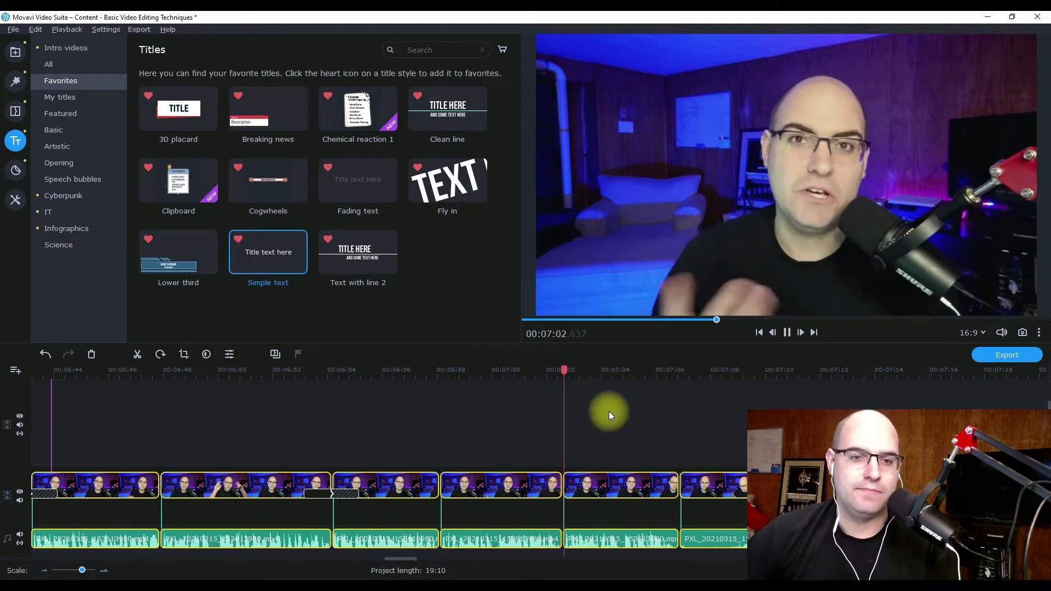
{"action": "key", "text": "space"}
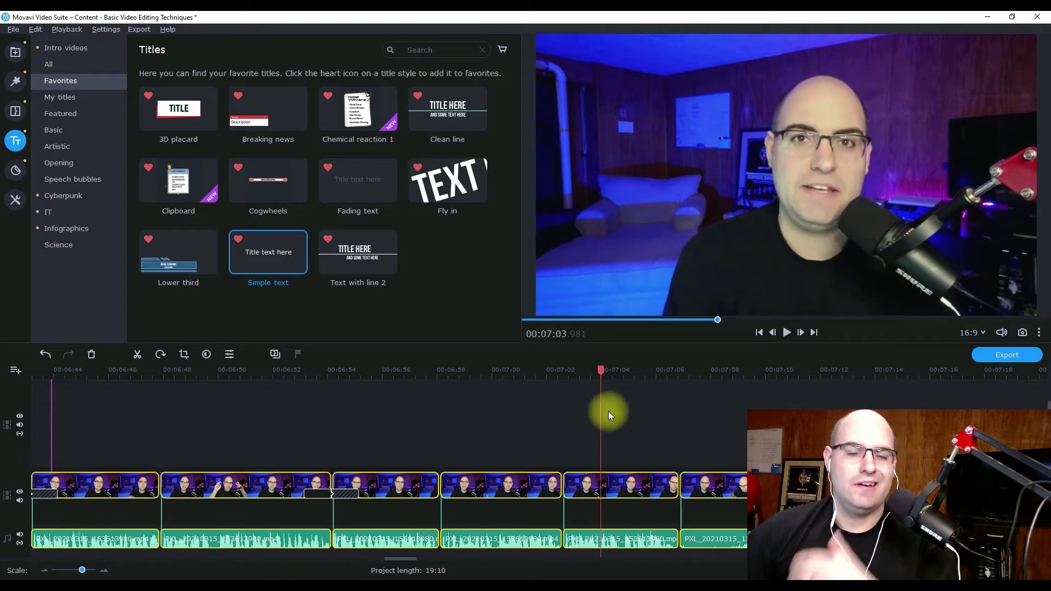
Add a Fade to black transition at the cut near 00:07:02.6 and review its properties, accepting the 2-second duration.
{"action": "left_click", "coordinate": [16, 113]}
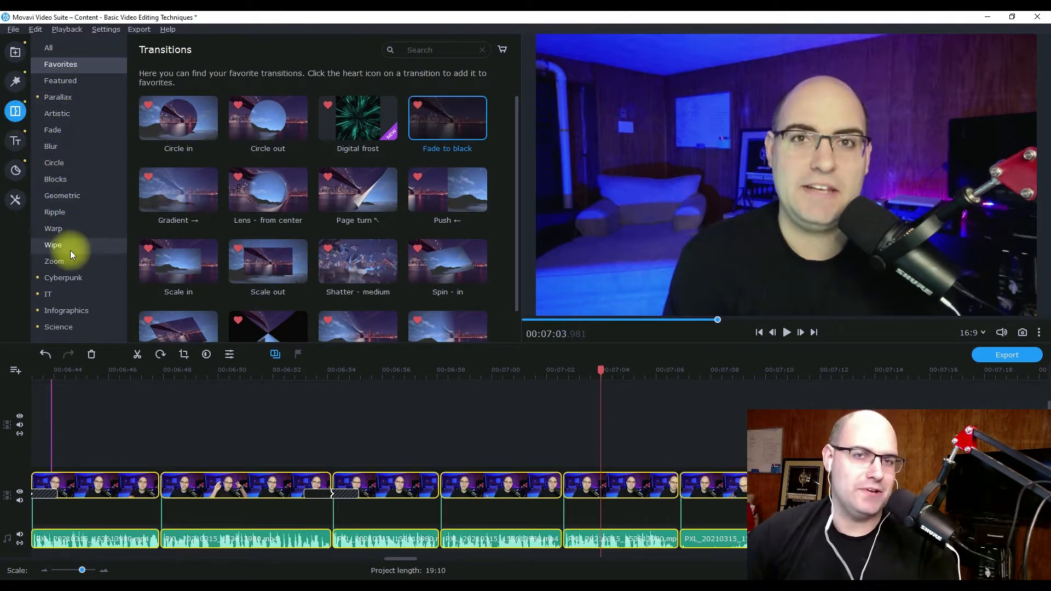
{"action": "mouse_move", "coordinate": [447, 123]}
{"action": "left_mouse_down"}
{"action": "mouse_move", "coordinate": [571, 411]}
{"action": "mouse_move", "coordinate": [564, 467]}
{"action": "mouse_move", "coordinate": [690, 491]}
{"action": "mouse_move", "coordinate": [563, 485]}
{"action": "left_mouse_up"}
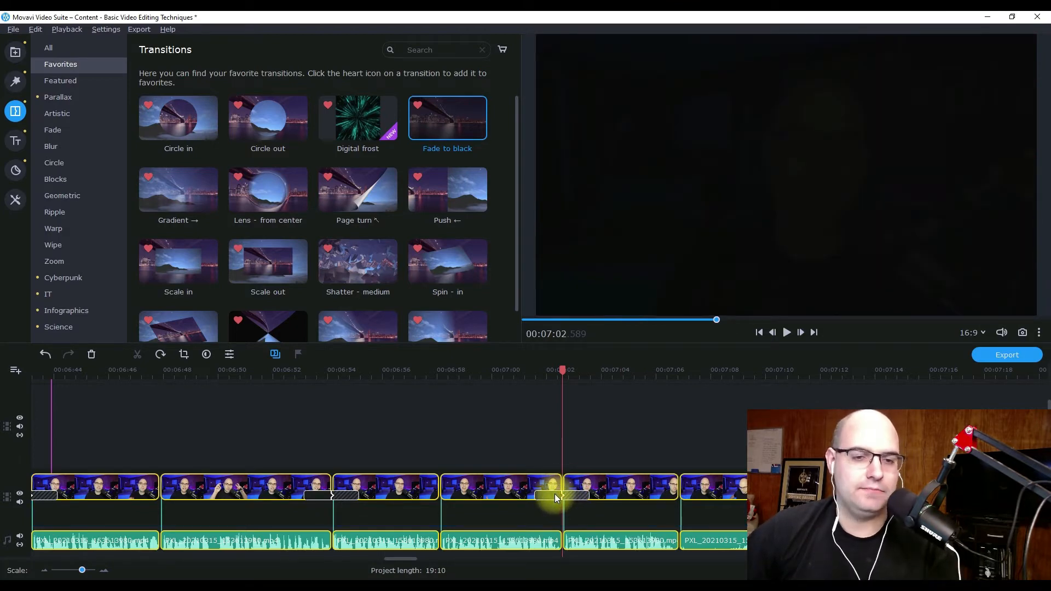
{"action": "double_click", "coordinate": [553, 493]}
{"action": "left_click", "coordinate": [519, 266]}
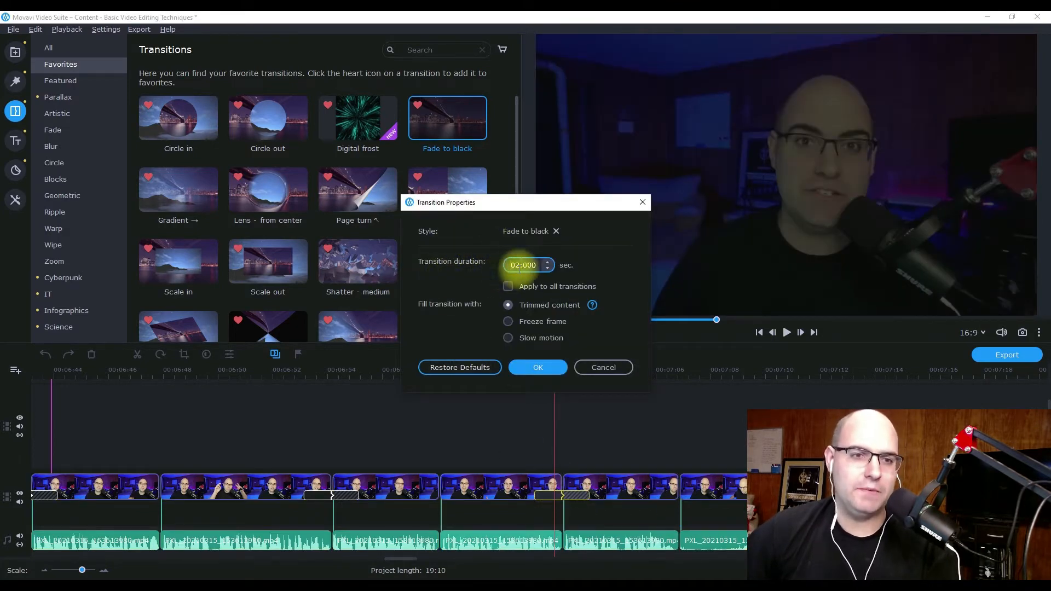
{"action": "left_click", "coordinate": [544, 369]}
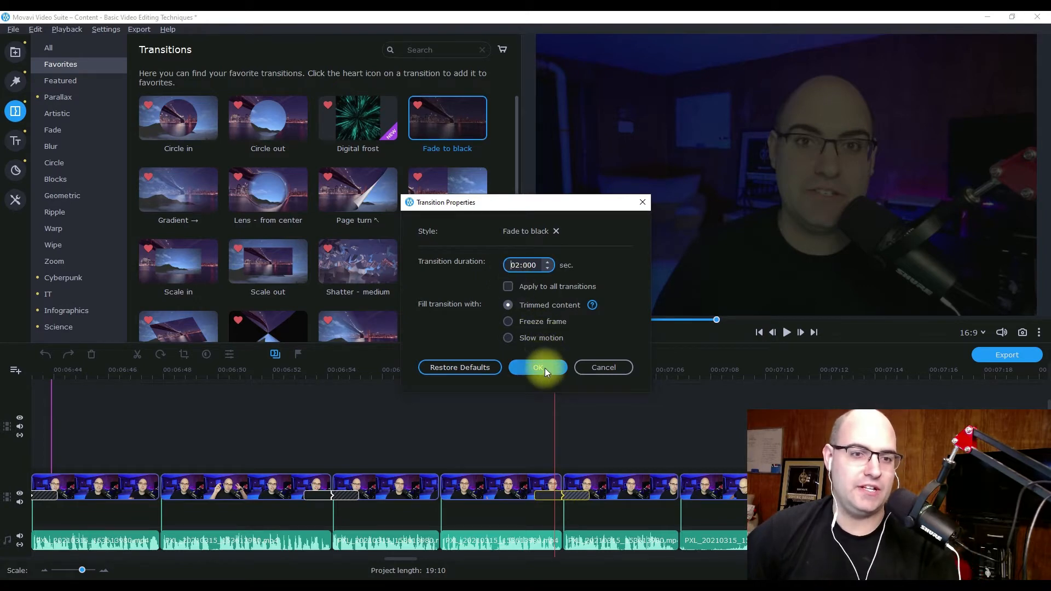
Play across the cut near 00:07:02.6 to check the Fade to black transition.
{"action": "left_click", "coordinate": [510, 376]}
{"action": "key", "text": "space"}
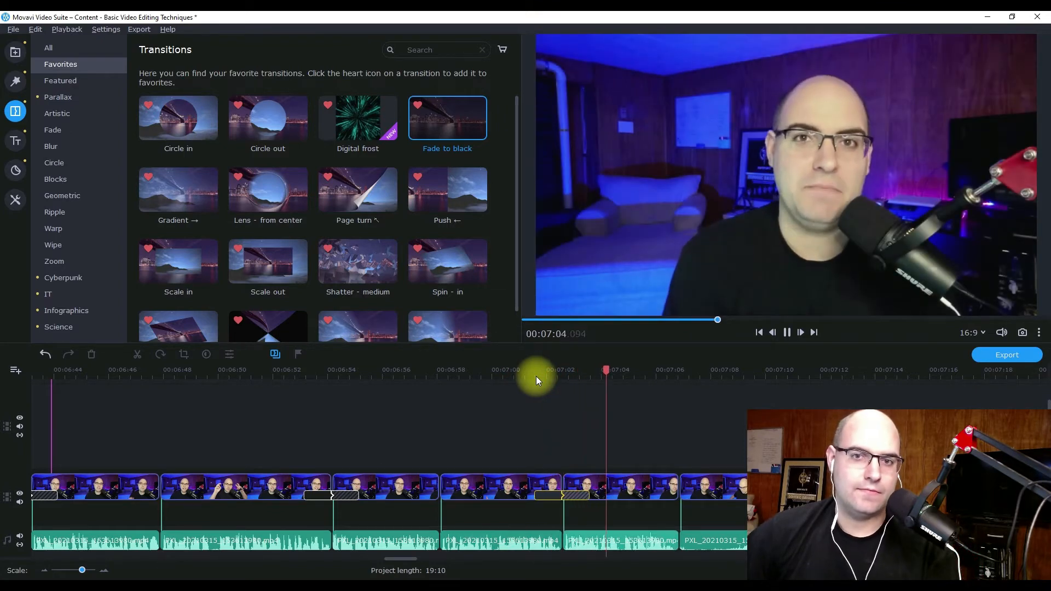
{"action": "key", "text": "space"}
Set the Fade to black transition's duration to 0.5 seconds and play across the cut to check it.
{"action": "double_click", "coordinate": [554, 494]}
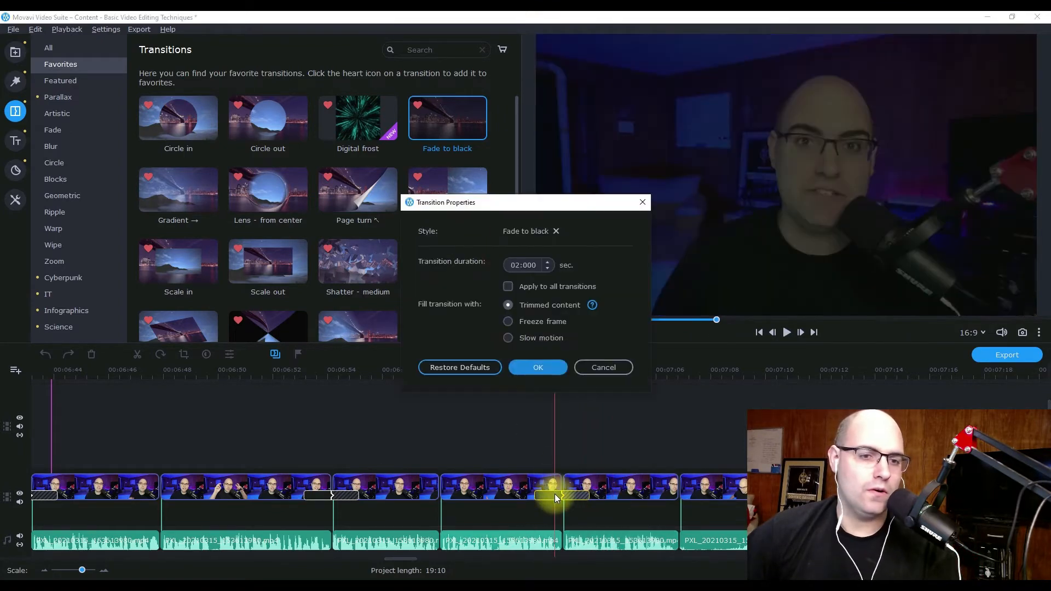
{"action": "left_click", "coordinate": [516, 264]}
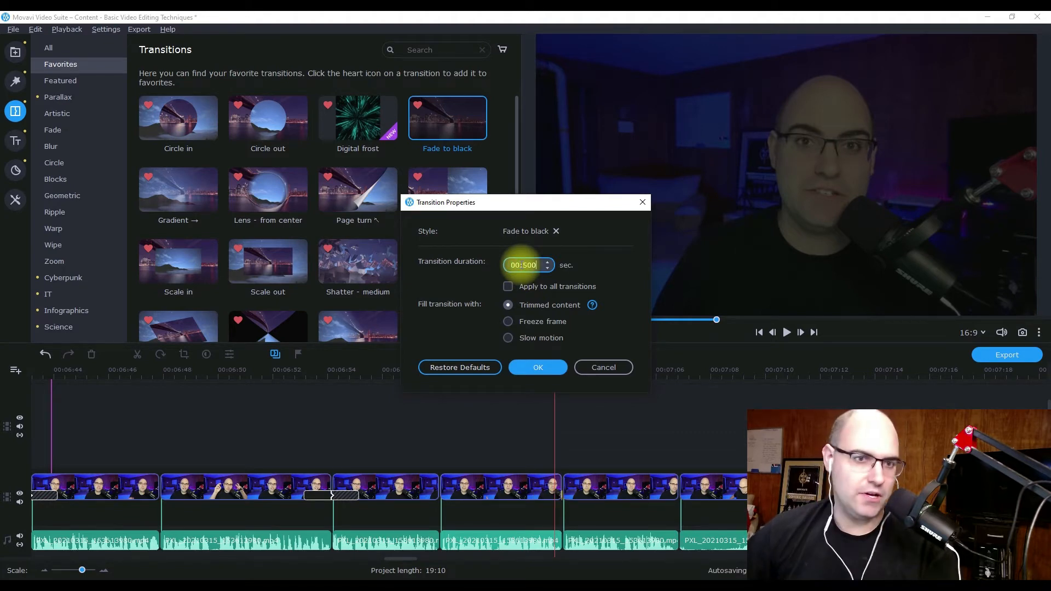
{"action": "left_click", "coordinate": [540, 363]}
{"action": "left_click", "coordinate": [533, 370]}
{"action": "key", "text": "space"}
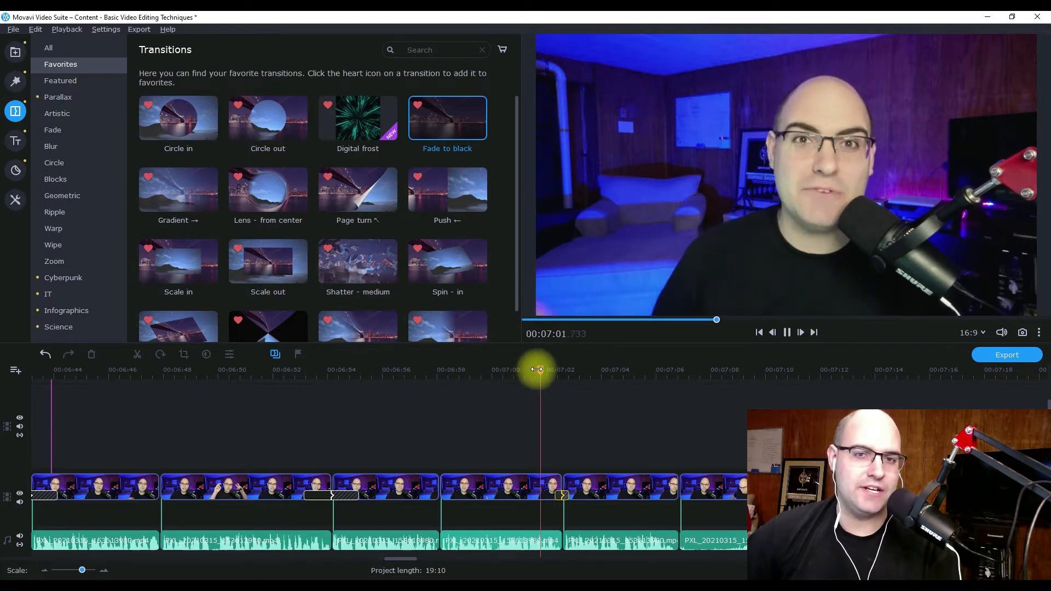
{"action": "key", "text": "space"}
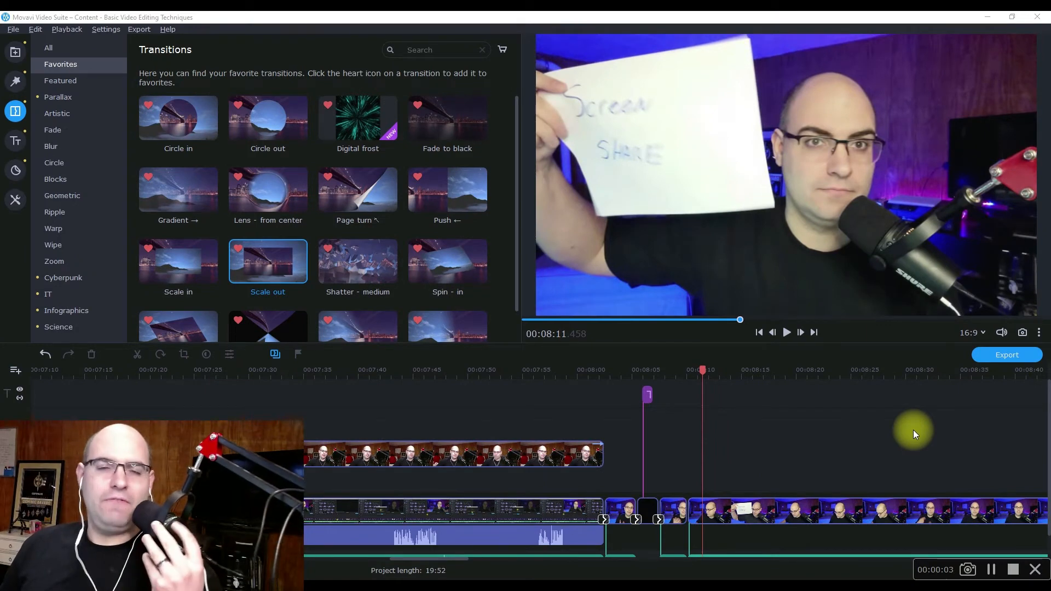
Insert the Black background at the cut at 00:08:10.084 on the video track and shorten it to 2.15 seconds.
{"action": "left_click", "coordinate": [674, 372]}
{"action": "key", "text": "space"}
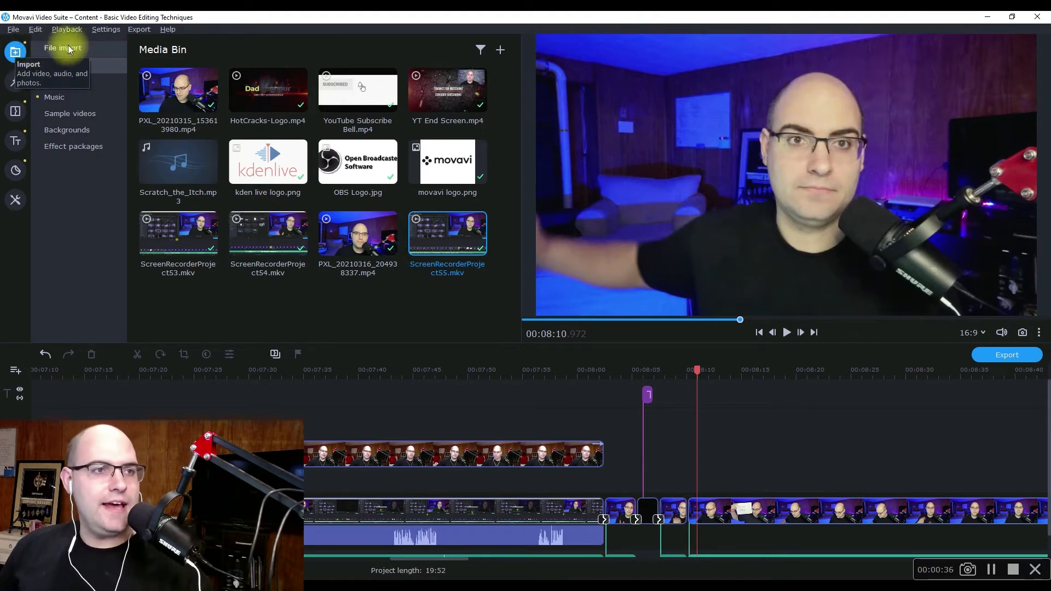
{"action": "left_click", "coordinate": [82, 137]}
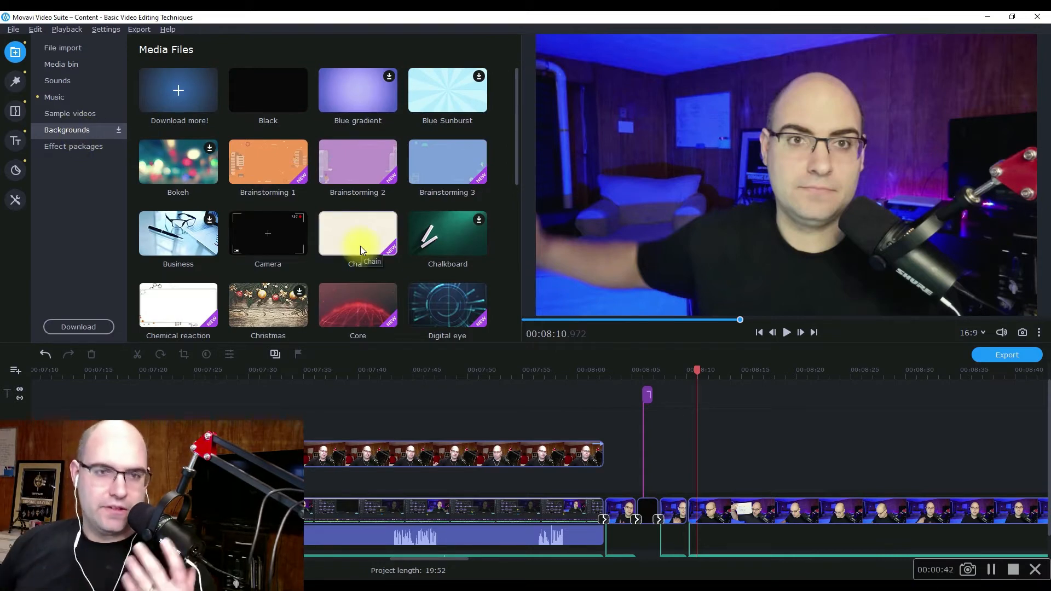
{"action": "left_click_drag", "start_coordinate": [283, 99], "coordinate": [697, 514]}
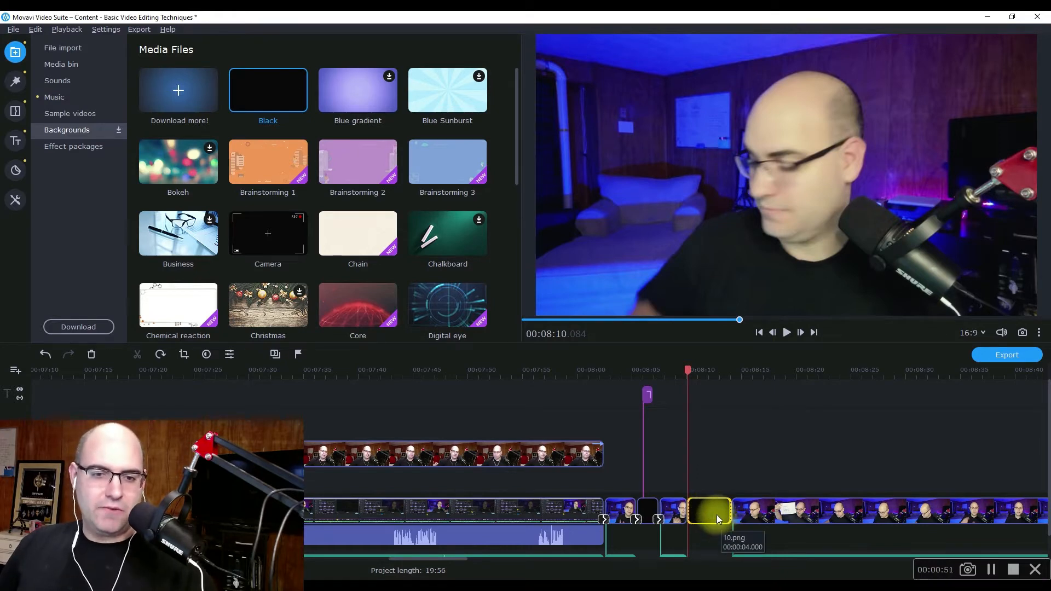
{"action": "left_click_drag", "start_coordinate": [730, 511], "coordinate": [710, 509]}
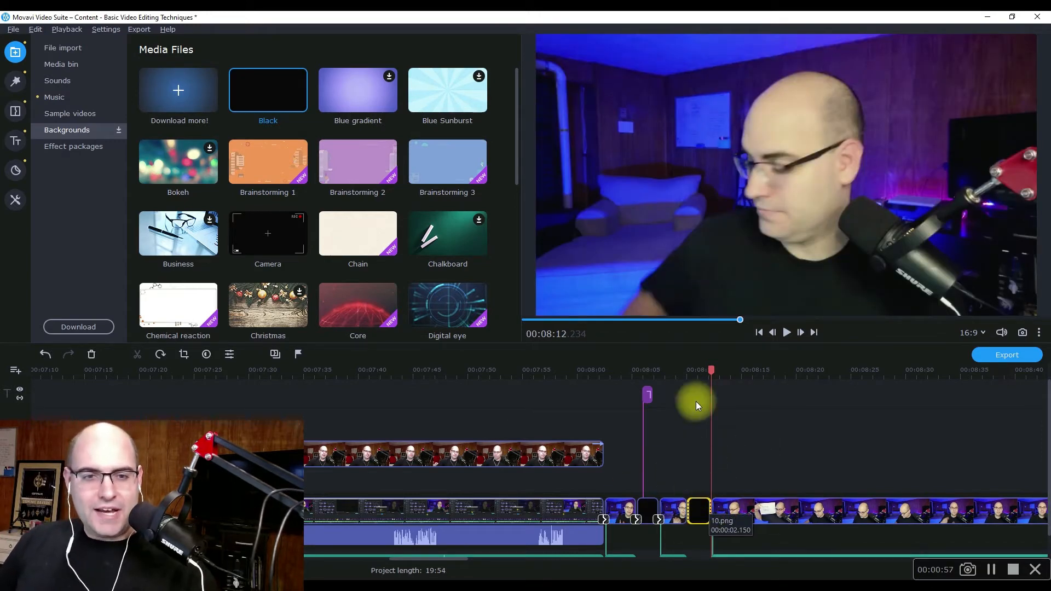
Play from just before the new black clip into the following footage to check its timing.
{"action": "left_click", "coordinate": [681, 372]}
{"action": "key", "text": "space"}
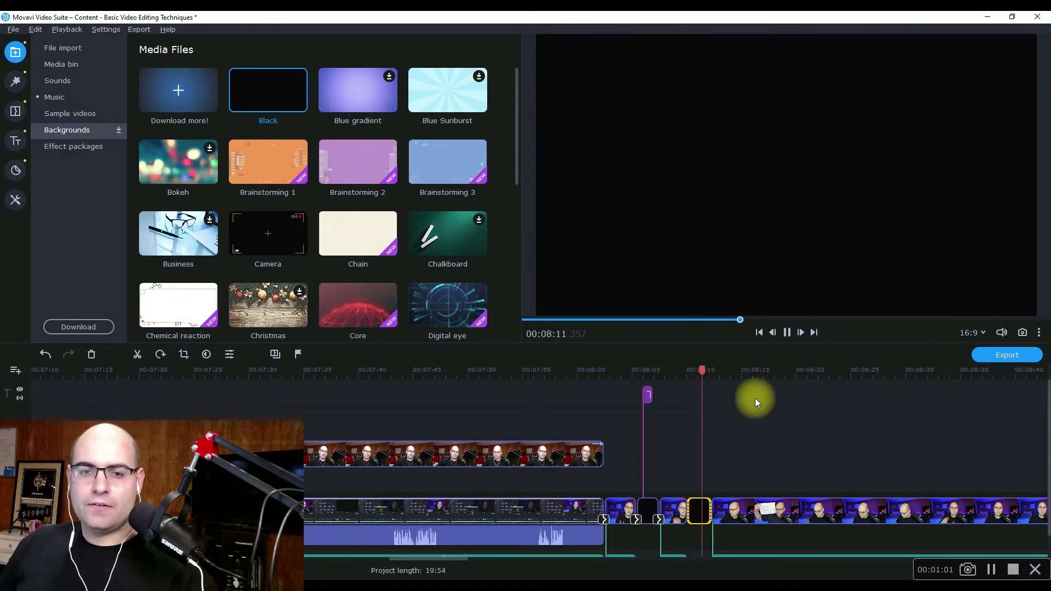
{"action": "key", "text": "space"}
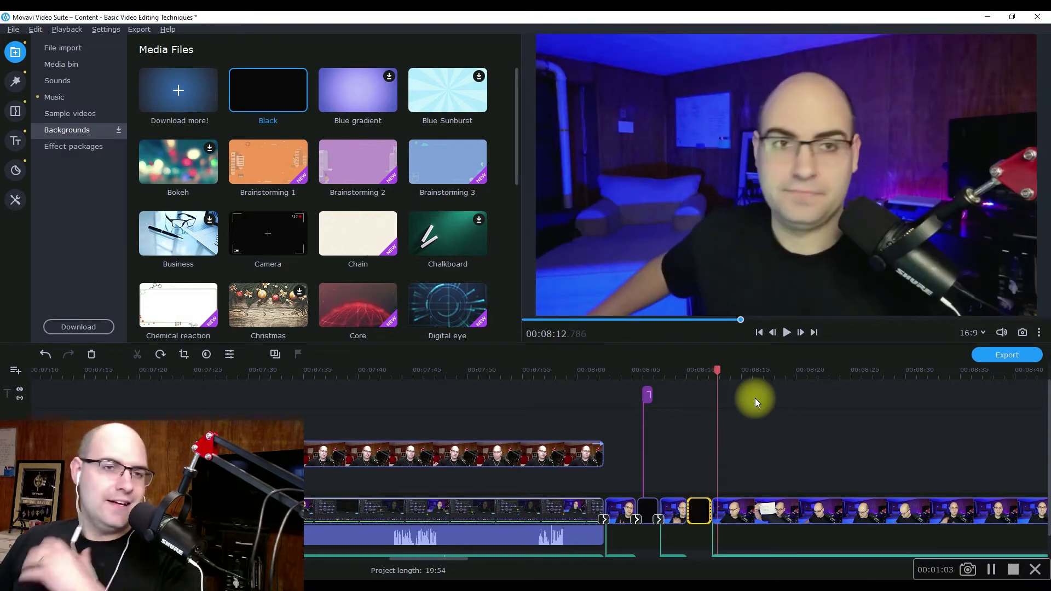
Add Fade to black transitions at both the start and the end of the new black clip.
{"action": "left_click", "coordinate": [11, 111]}
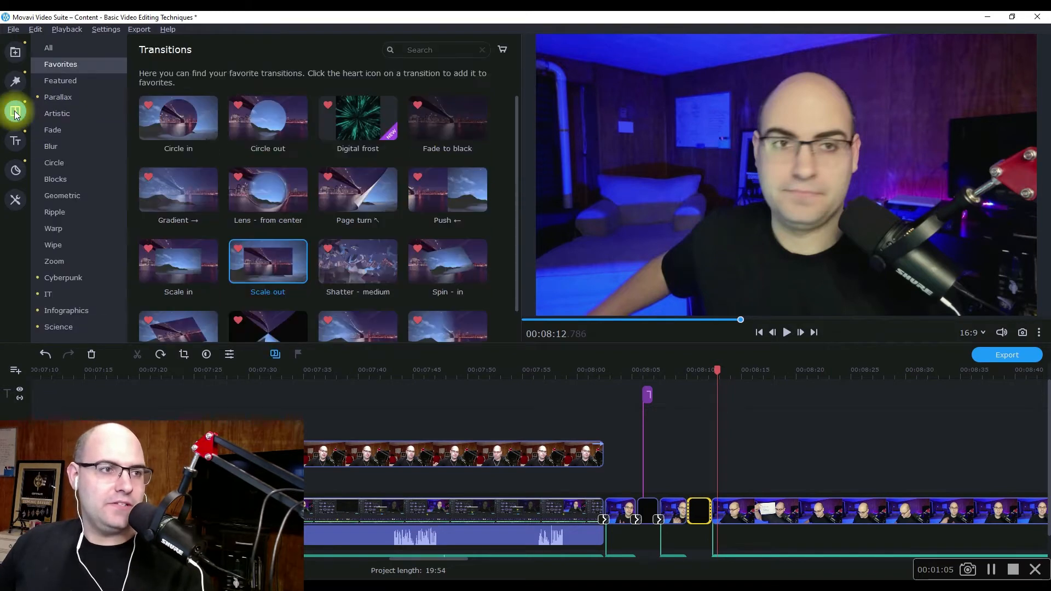
{"action": "left_click_drag", "start_coordinate": [462, 123], "coordinate": [687, 510]}
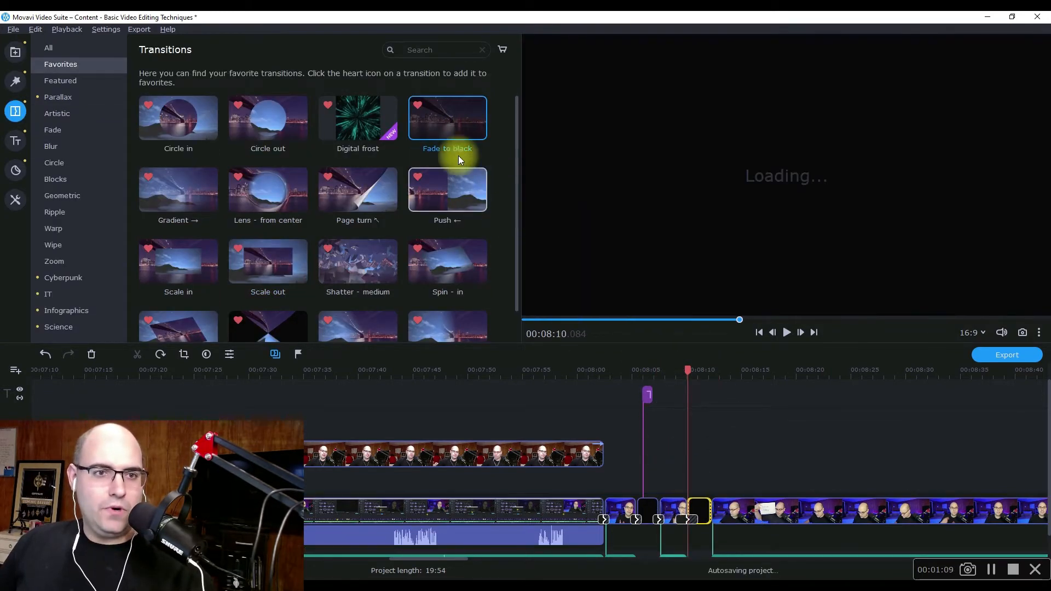
{"action": "left_click_drag", "start_coordinate": [448, 125], "coordinate": [714, 498]}
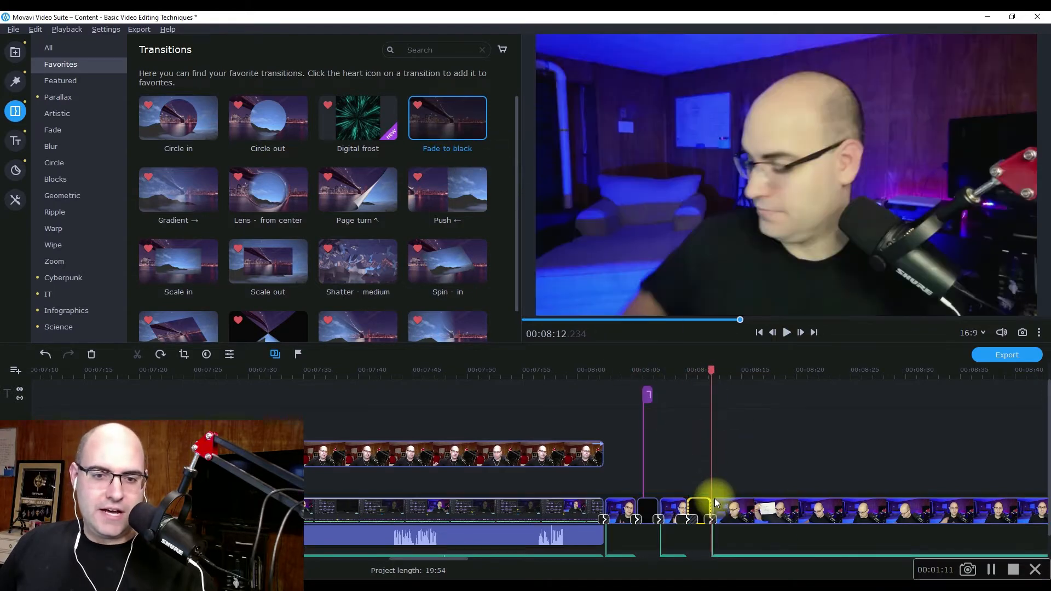
Set the duration of the transition at the black clip's start to 1 second and play through both fades.
{"action": "double_click", "coordinate": [688, 520]}
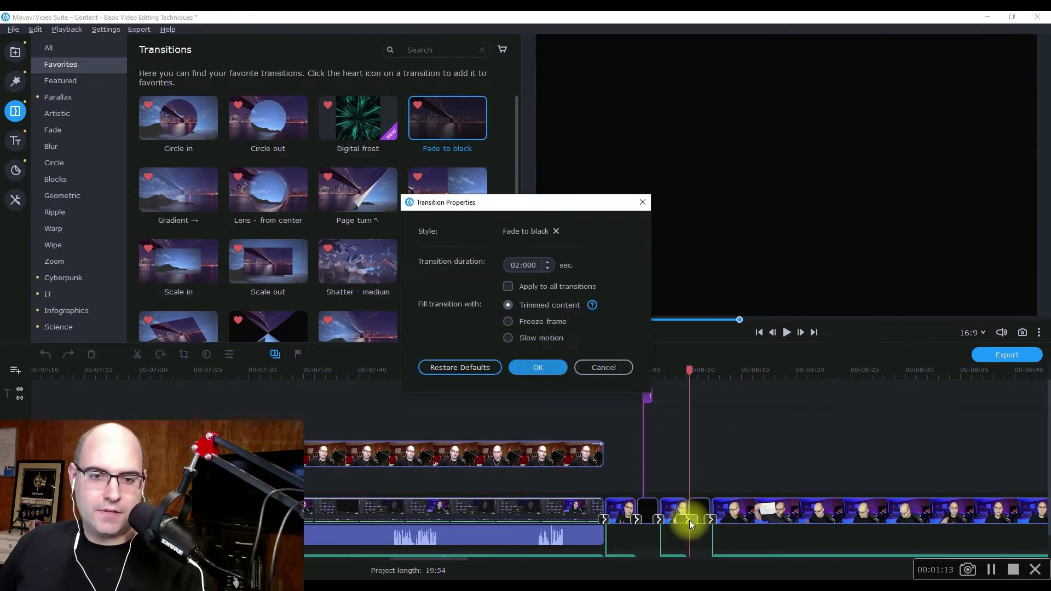
{"action": "left_click", "coordinate": [511, 265]}
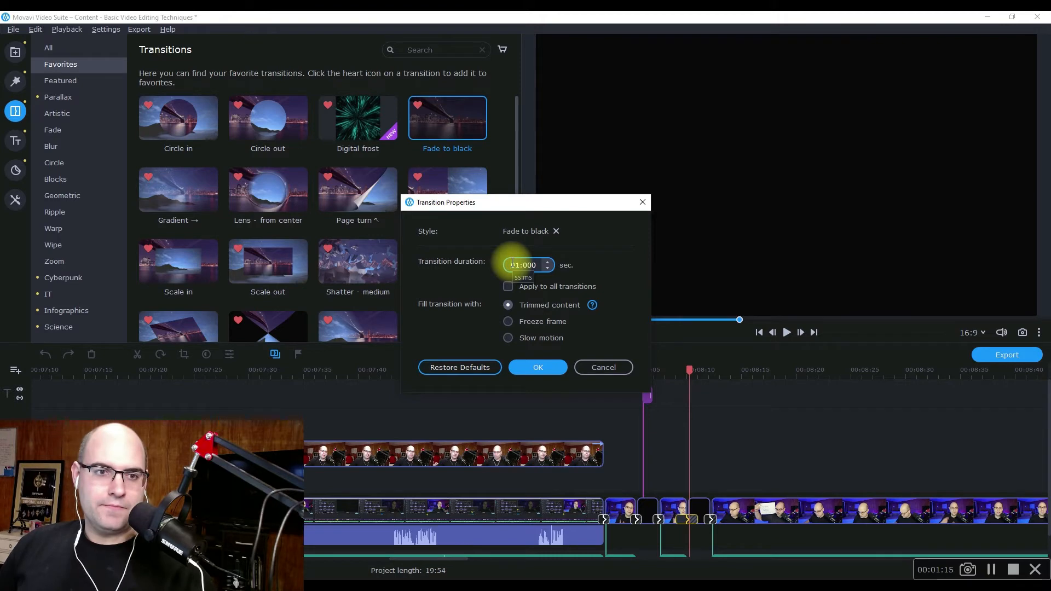
{"action": "left_click", "coordinate": [539, 367]}
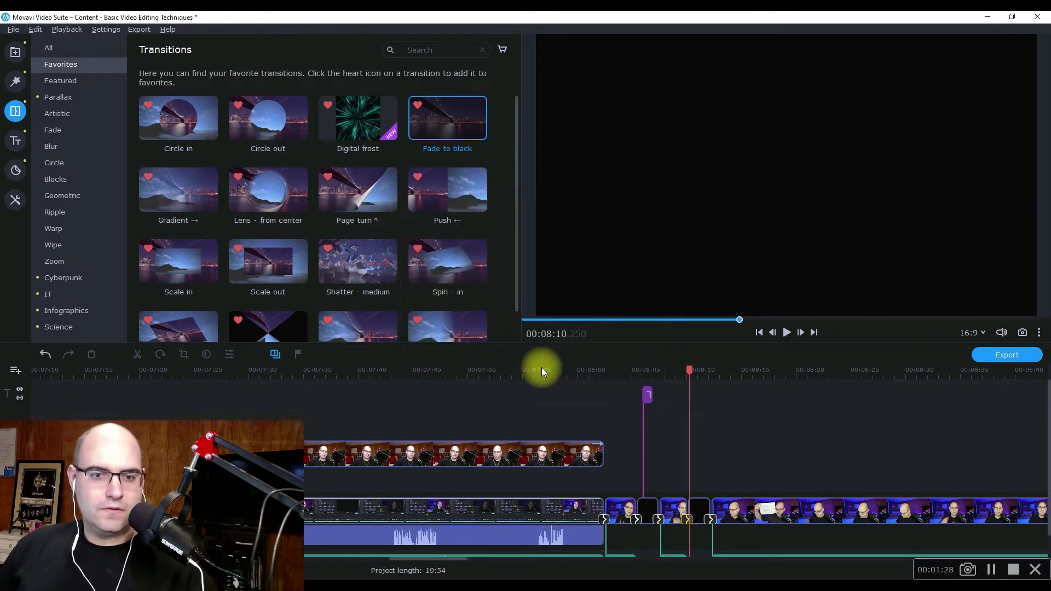
{"action": "left_click", "coordinate": [678, 371]}
{"action": "key", "text": "space"}
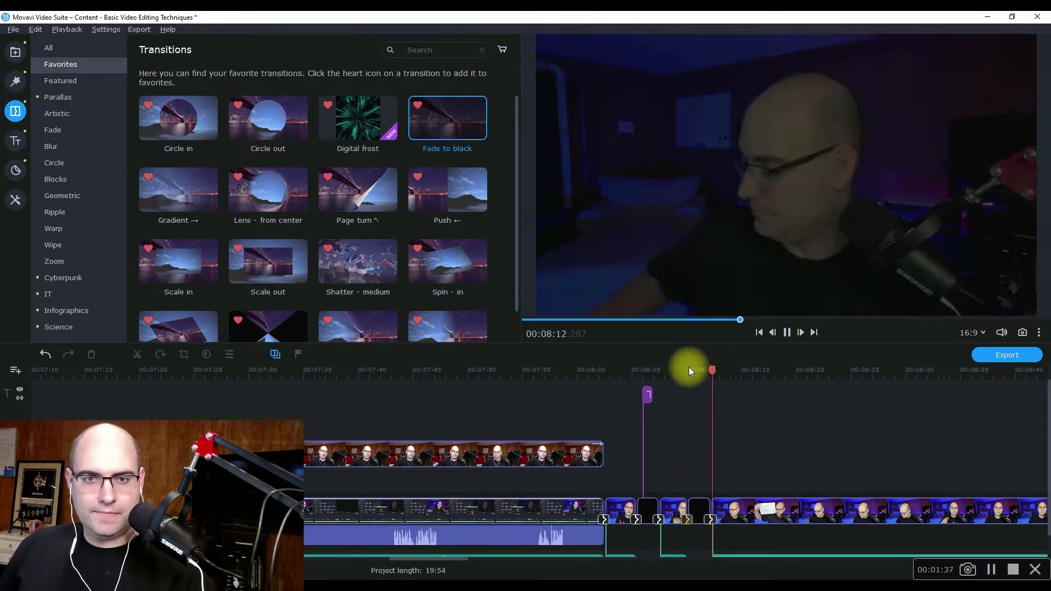
{"action": "key", "text": "space"}
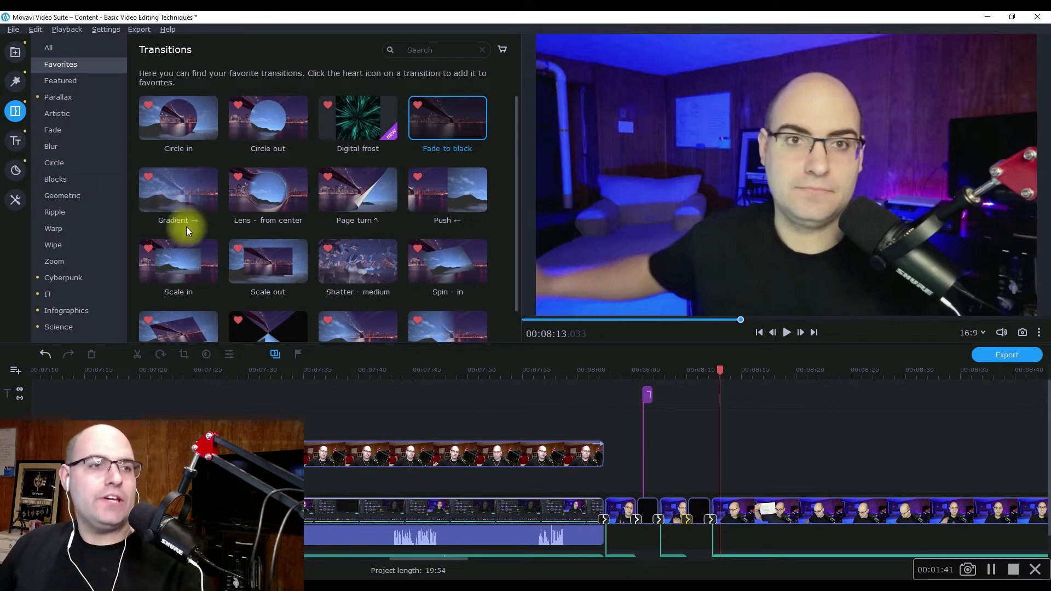
Place a Simple text title above the new black clip, starting at 00:08:10.850.
{"action": "left_click", "coordinate": [15, 141]}
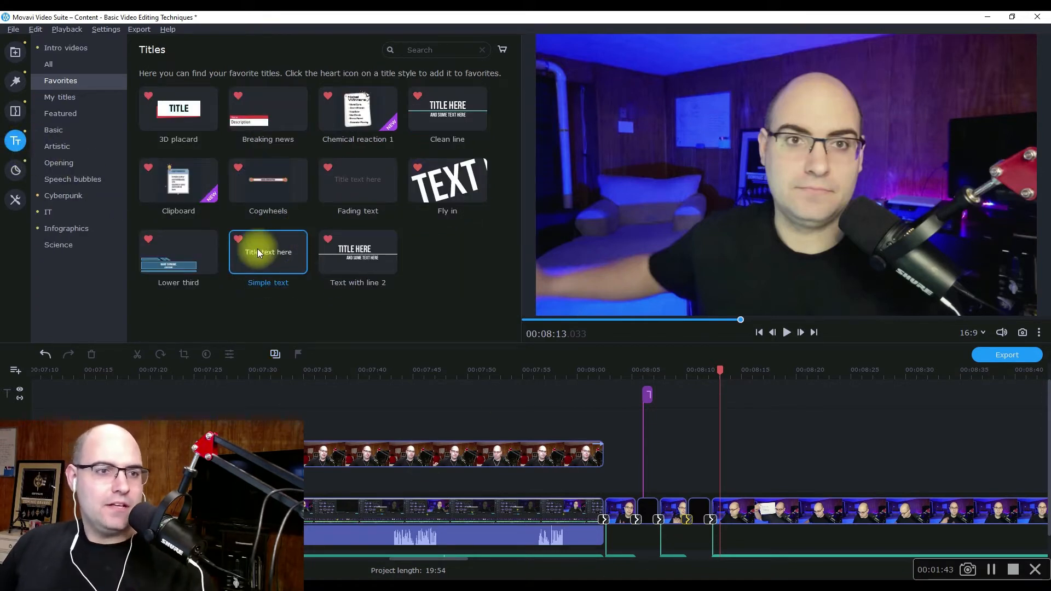
{"action": "left_click_drag", "start_coordinate": [263, 254], "coordinate": [697, 389]}
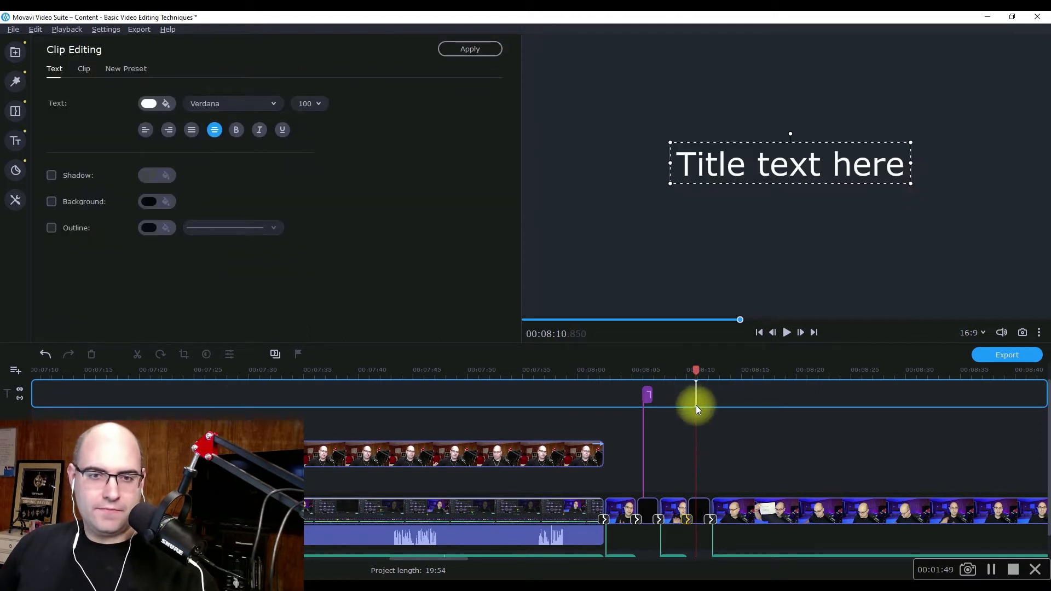
Try to replace the new title's placeholder text with "Enter title".
{"action": "double_click", "coordinate": [758, 172]}
{"action": "key", "text": "ctrl+a"}
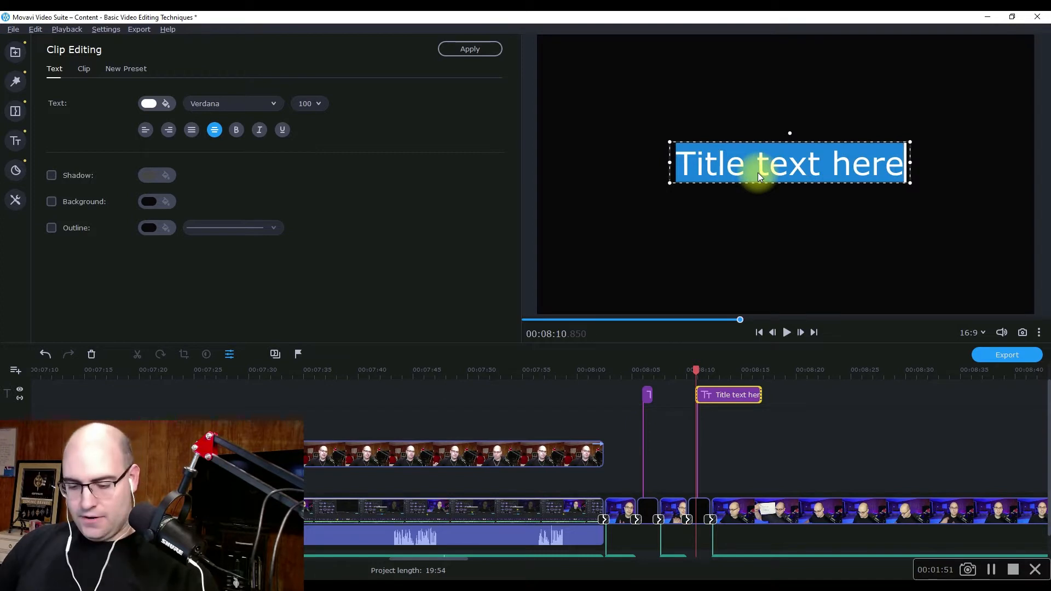
{"action": "type", "text": "Enter title"}
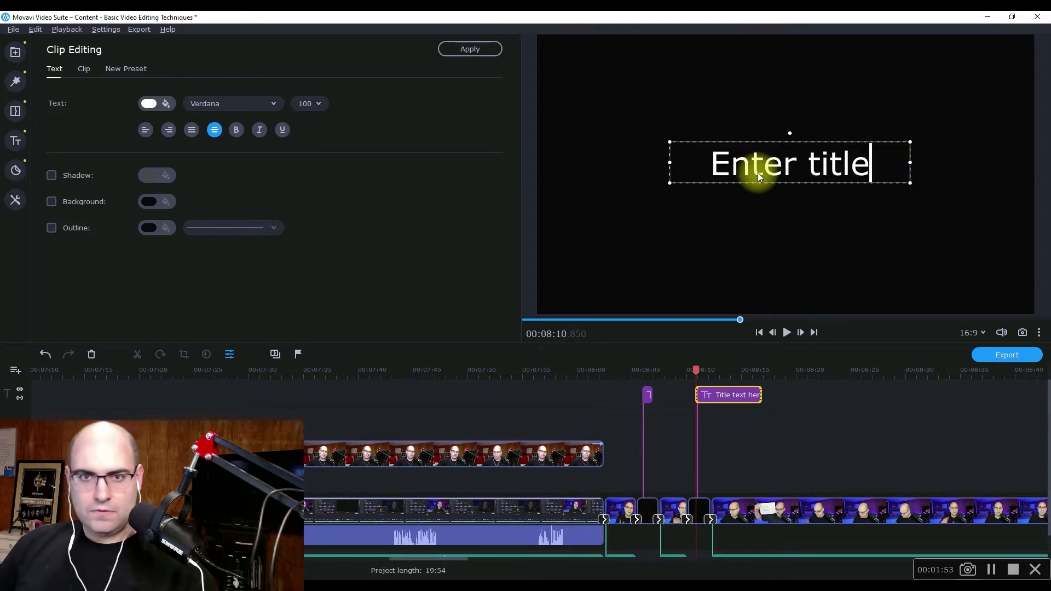
Shorten the title to end with the black clip at 00:08:12.234 and play the section to check it.
{"action": "left_click_drag", "start_coordinate": [758, 392], "coordinate": [705, 392]}
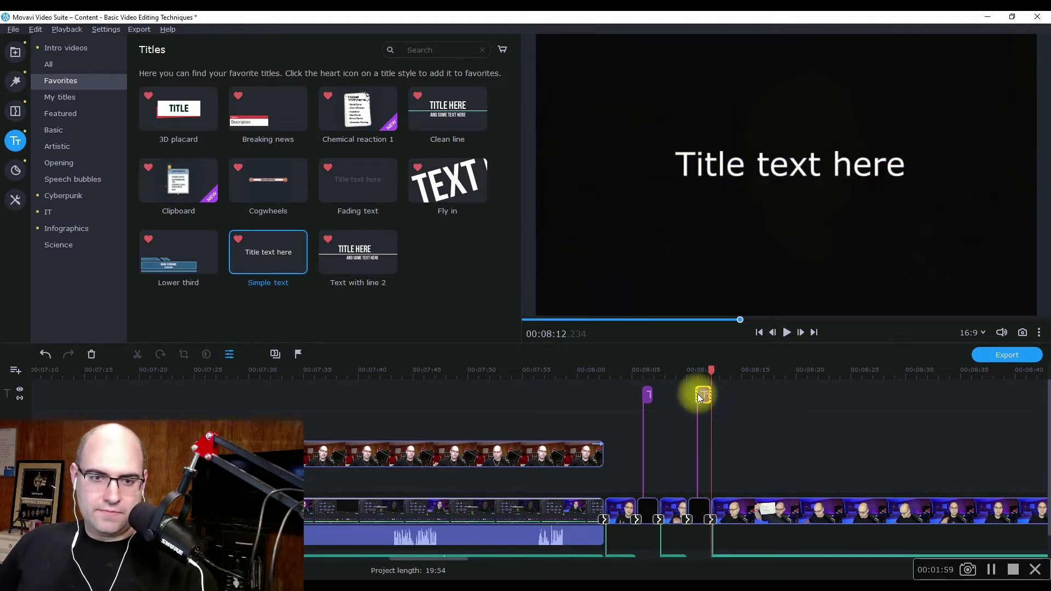
{"action": "left_click", "coordinate": [674, 370]}
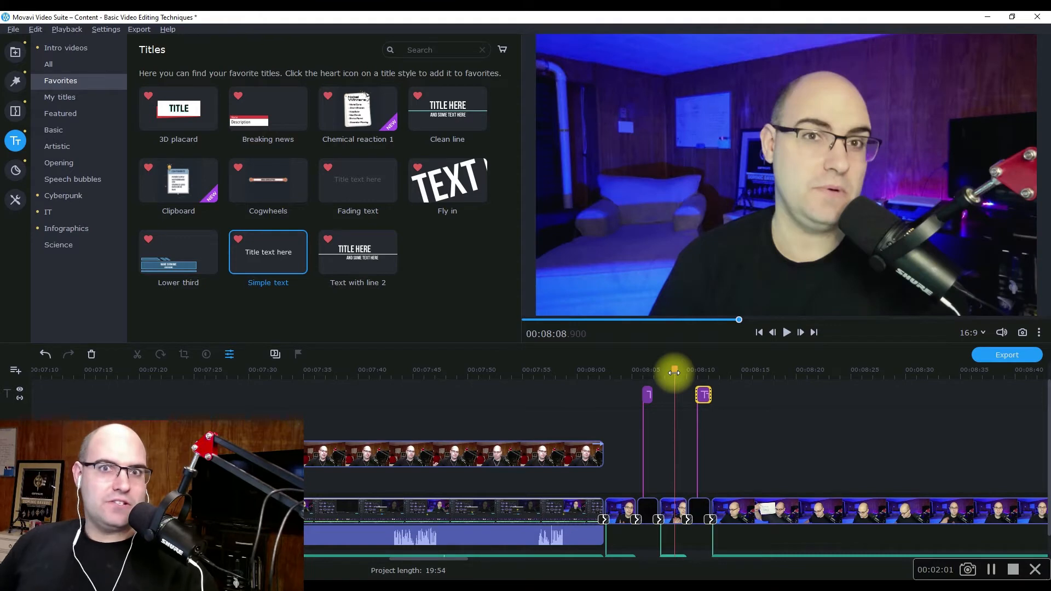
{"action": "key", "text": "space"}
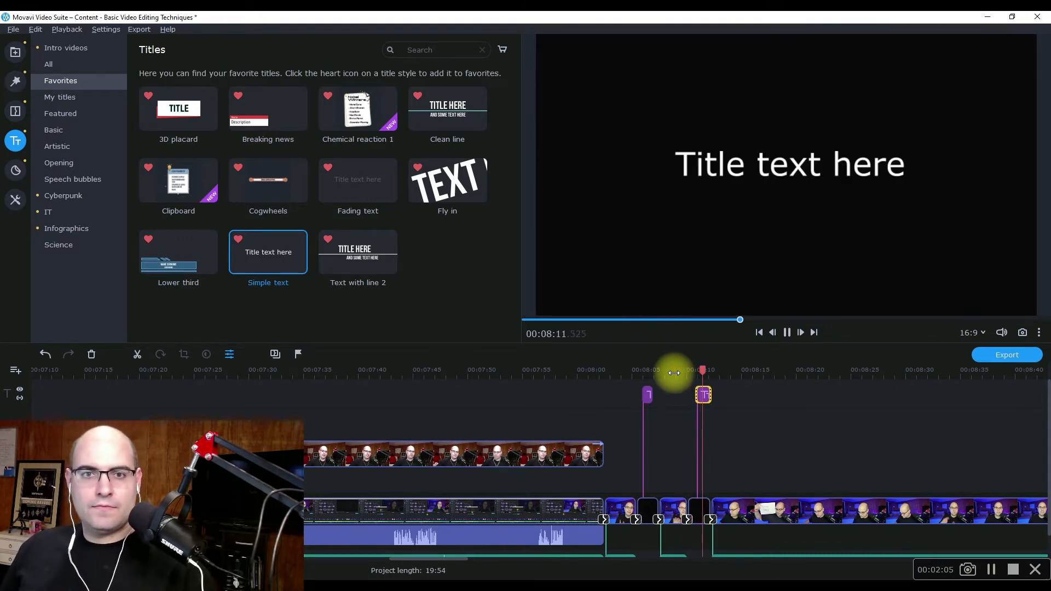
{"action": "key", "text": "space"}
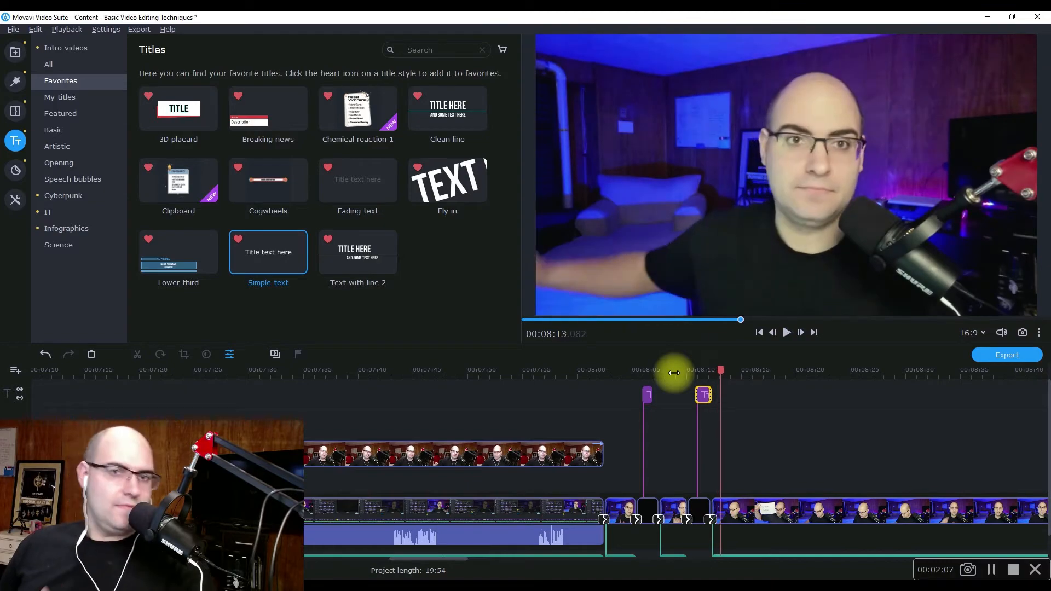
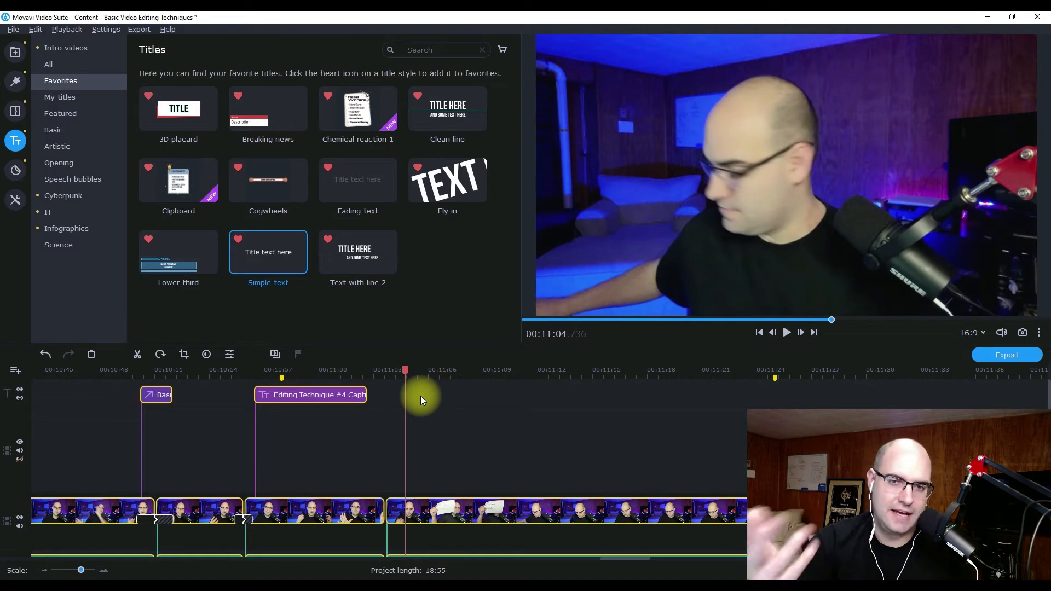
Place a Fly in title from the favorite titles above the talking-head clip at 00:11:04.721.
{"action": "key", "text": "space"}
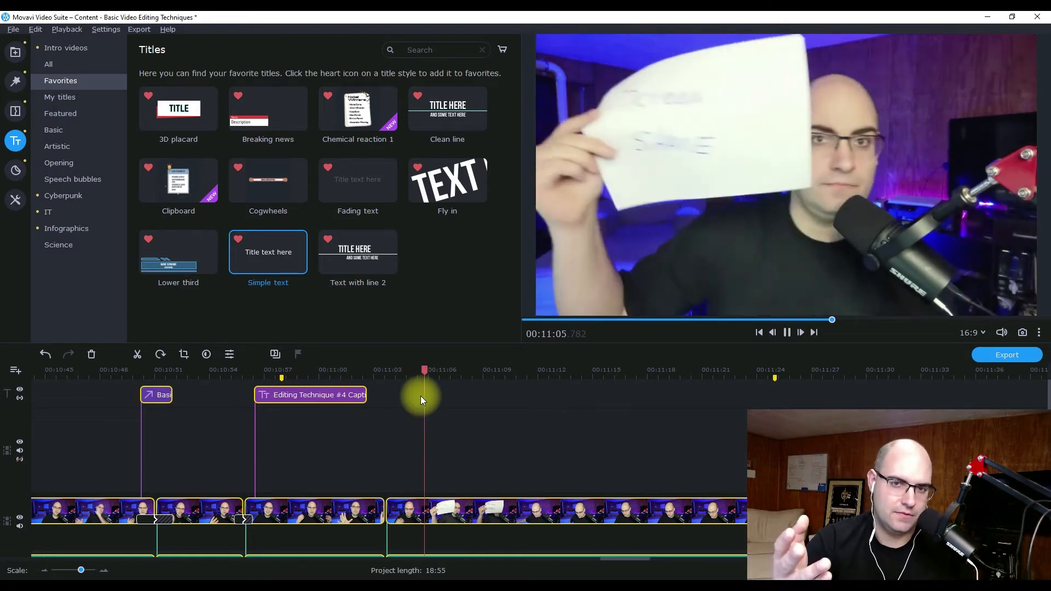
{"action": "key", "text": "space"}
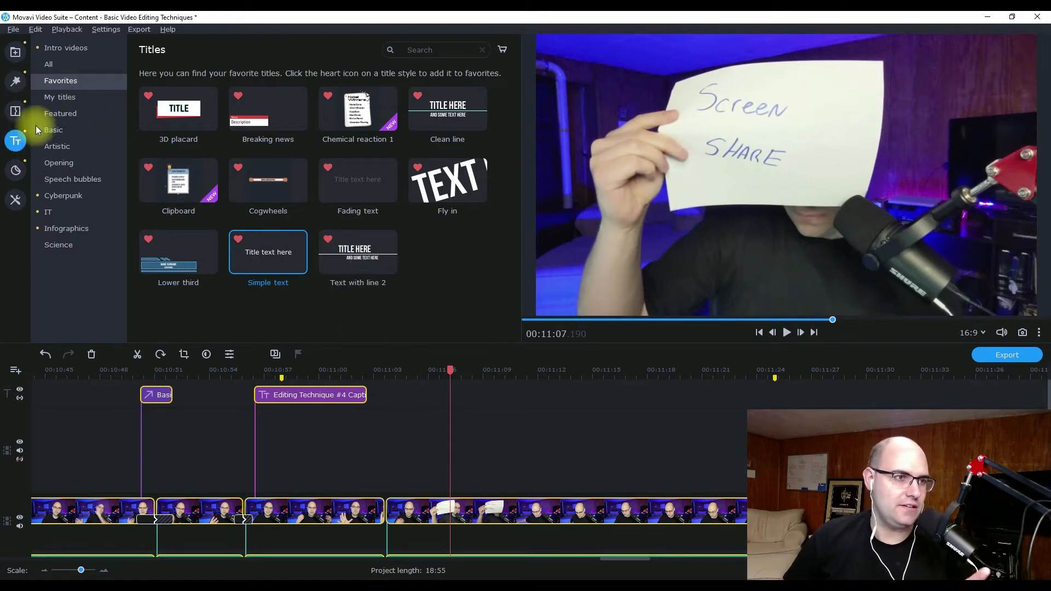
{"action": "left_click", "coordinate": [45, 70]}
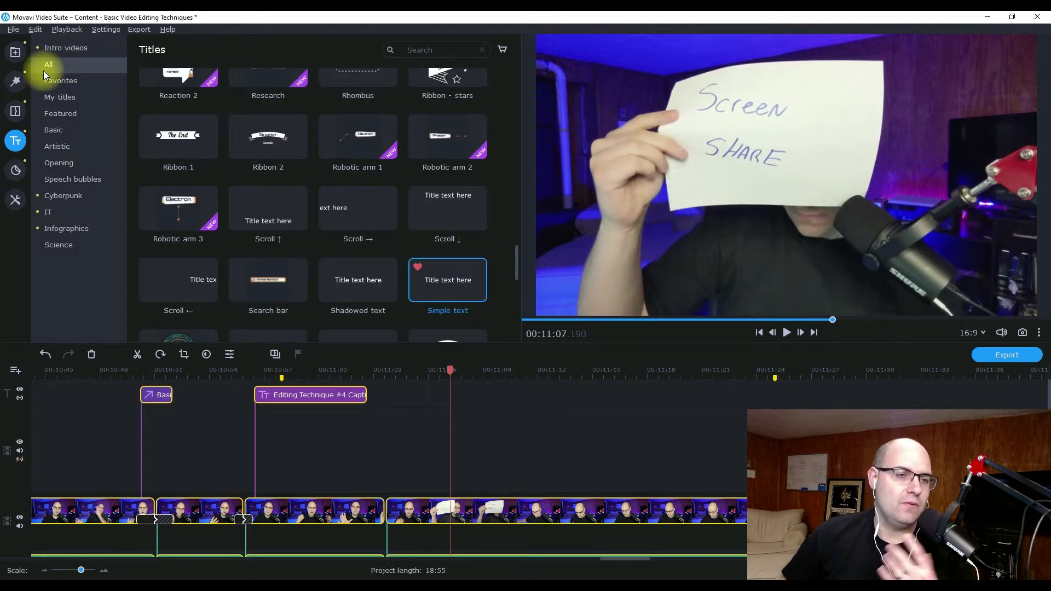
{"action": "scroll", "coordinate": [202, 159], "scroll_direction": "up", "scroll_amount": 10}
{"action": "scroll", "coordinate": [198, 160], "scroll_direction": "up", "scroll_amount": 5}
{"action": "left_click", "coordinate": [61, 82]}
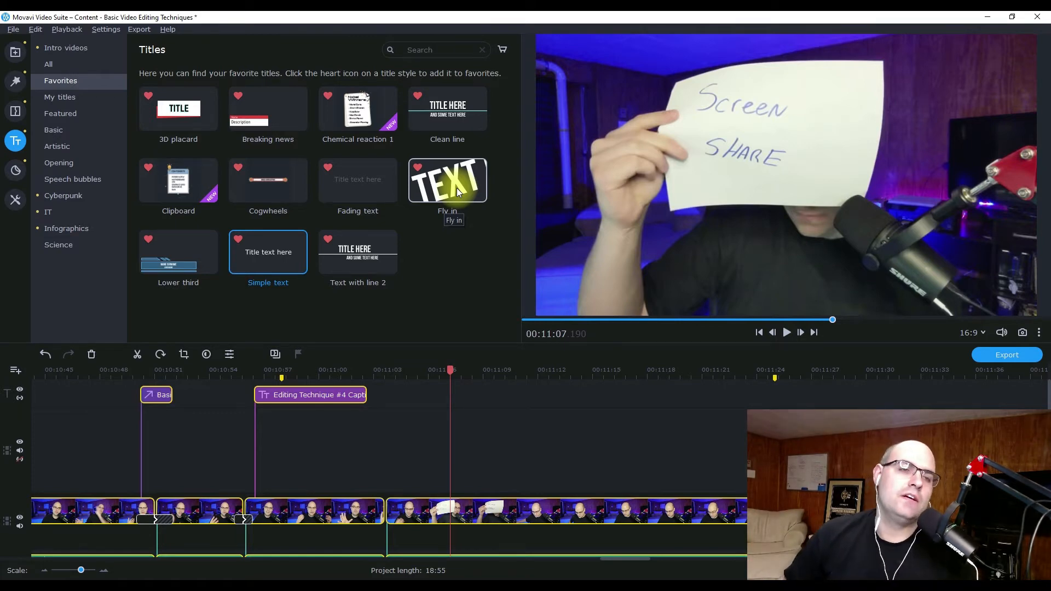
{"action": "left_click_drag", "start_coordinate": [448, 182], "coordinate": [405, 396]}
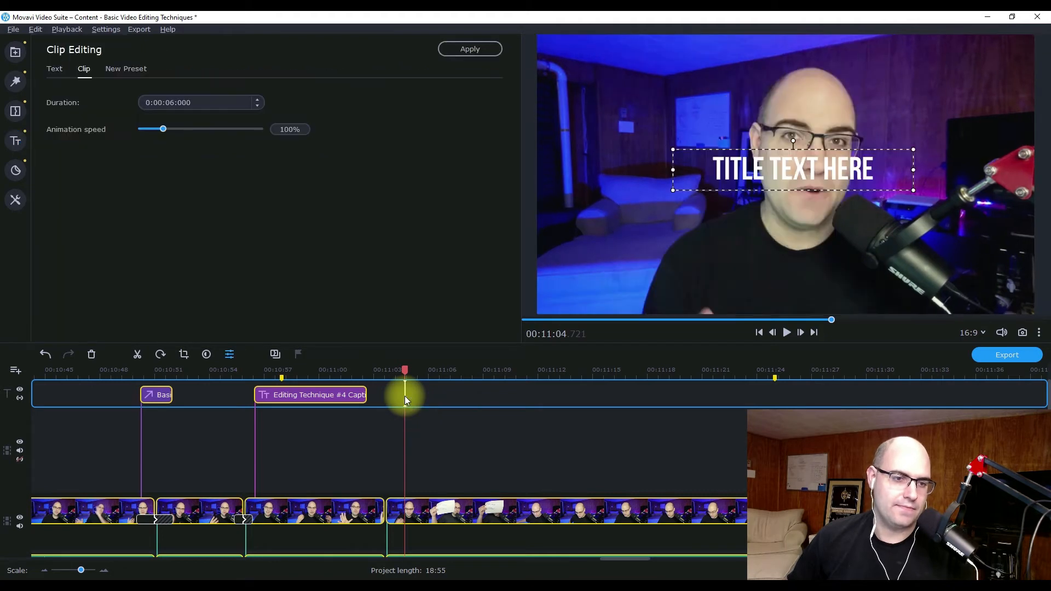
Replace the Fly in title's placeholder text with "title text" and move it to the upper left of the video frame.
{"action": "double_click", "coordinate": [784, 173]}
{"action": "type", "text": "TI"}
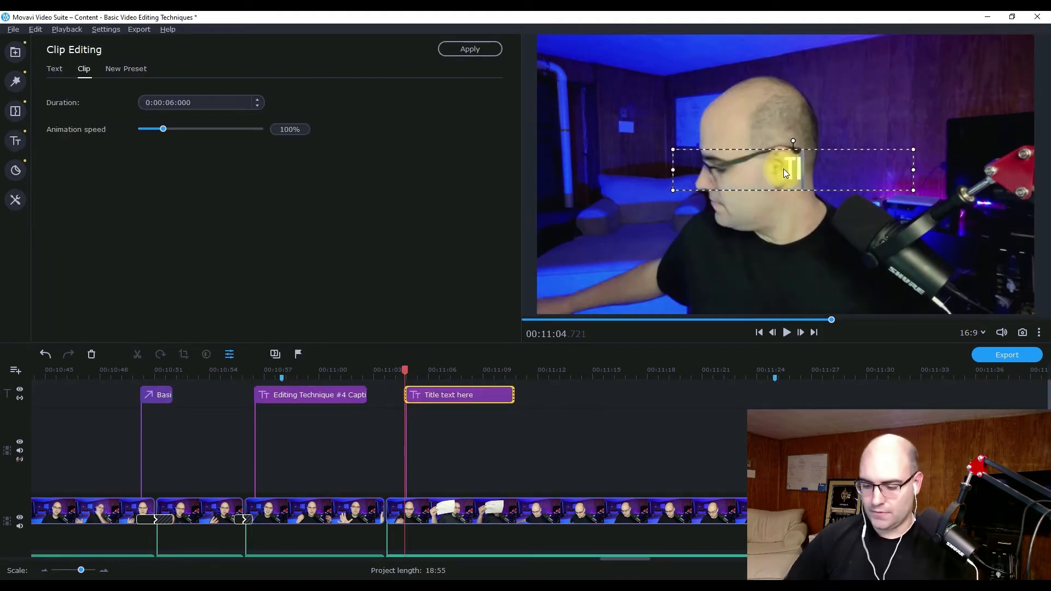
{"action": "type", "text": "TLE TEXT"}
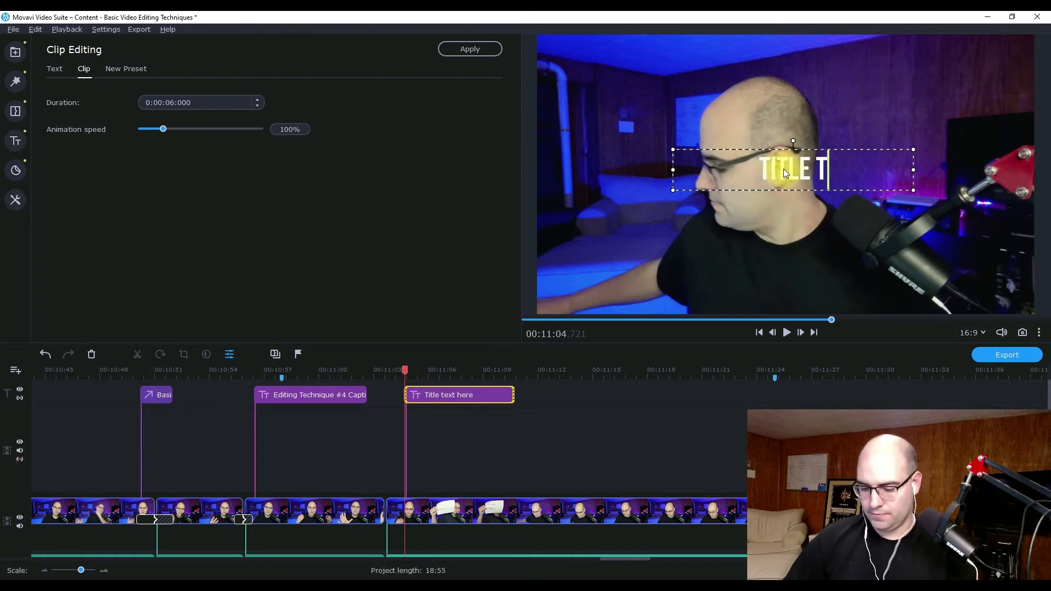
{"action": "left_click", "coordinate": [704, 212]}
{"action": "left_click_drag", "start_coordinate": [785, 169], "coordinate": [639, 95]}
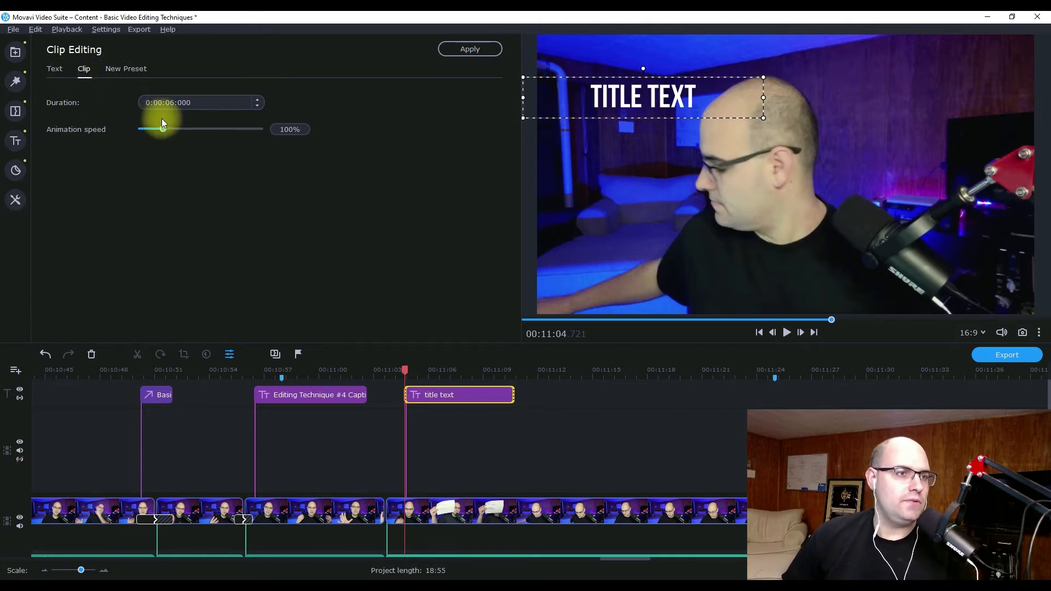
Set the title's animation speed to 500% and its font to Open Sans SemiBold.
{"action": "left_click_drag", "start_coordinate": [164, 128], "coordinate": [207, 129]}
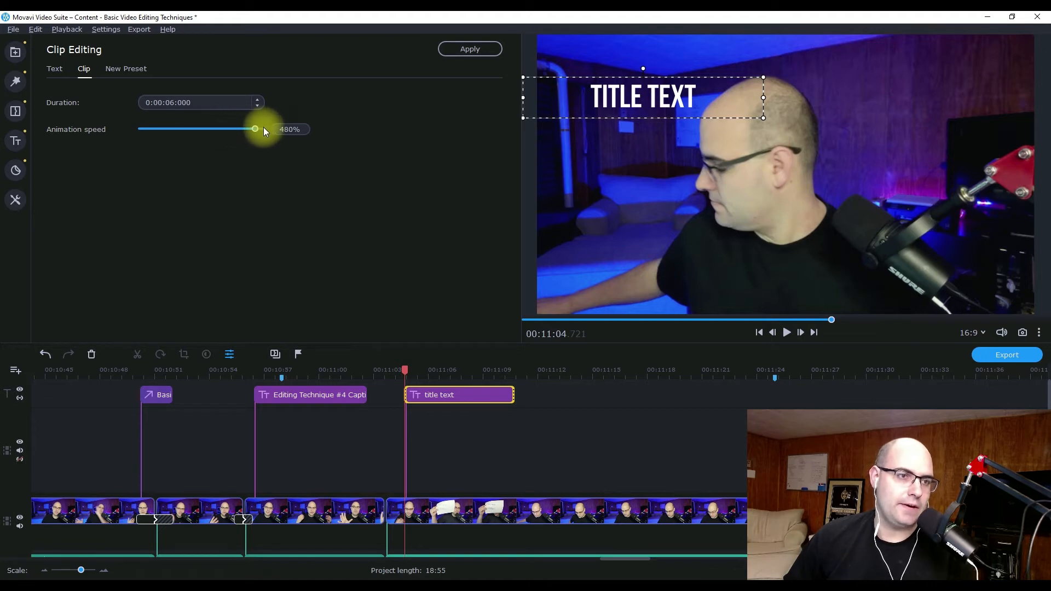
{"action": "left_click", "coordinate": [55, 69]}
{"action": "double_click", "coordinate": [643, 100]}
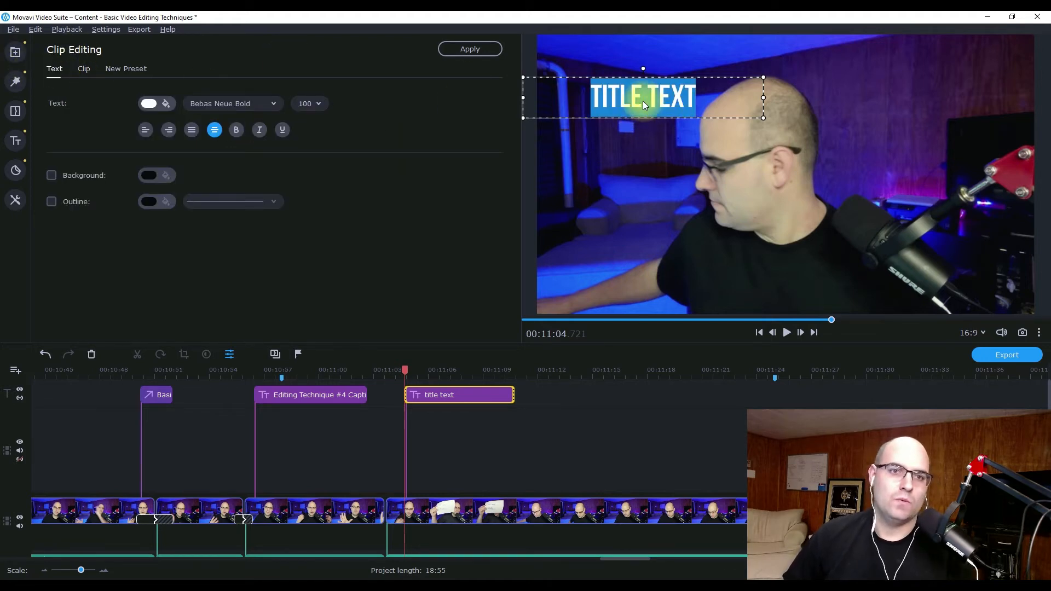
{"action": "left_click", "coordinate": [270, 106]}
{"action": "scroll", "coordinate": [234, 205], "scroll_direction": "down", "scroll_amount": 5}
{"action": "scroll", "coordinate": [231, 205], "scroll_direction": "down", "scroll_amount": 6}
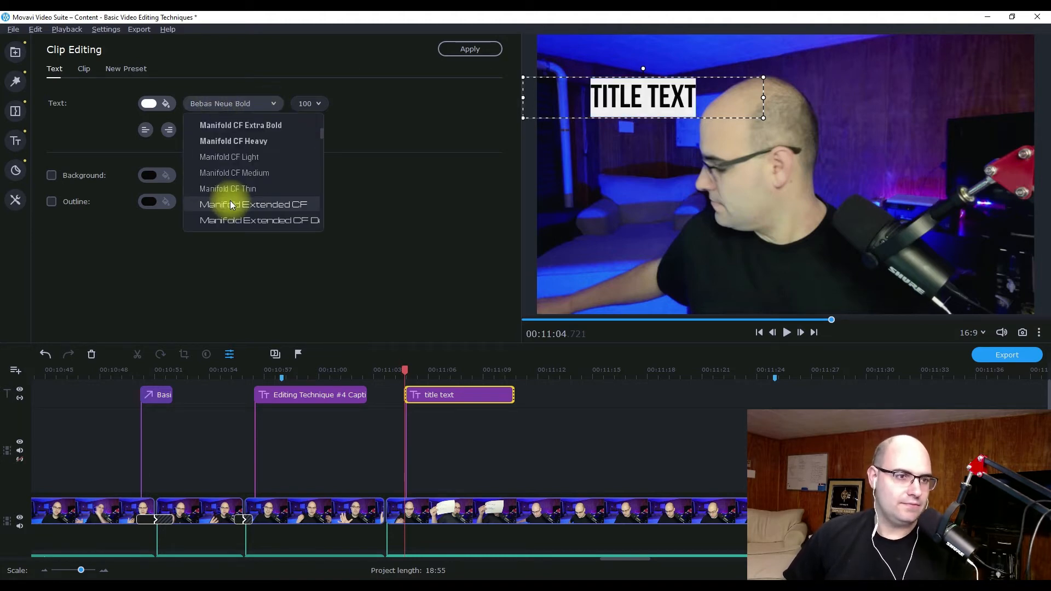
{"action": "scroll", "coordinate": [230, 205], "scroll_direction": "down", "scroll_amount": 3}
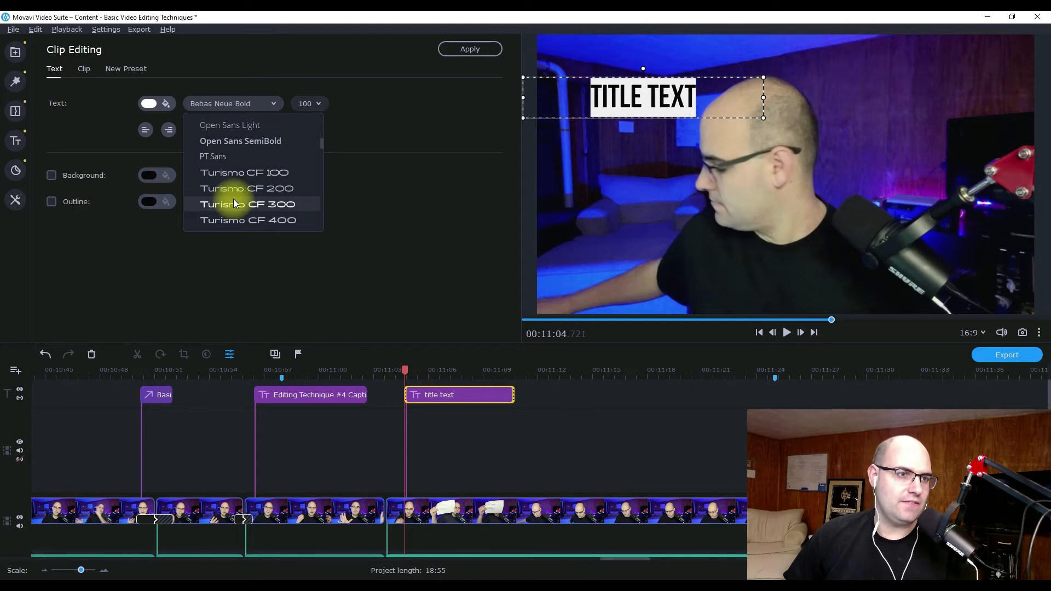
{"action": "left_click", "coordinate": [229, 143]}
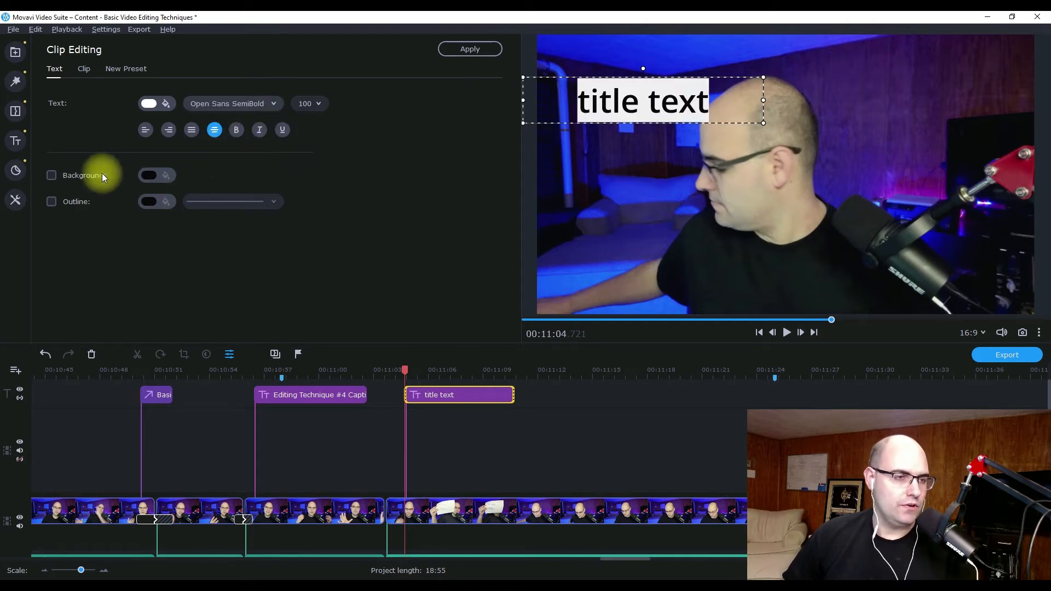
Color the title text bright green, apply it and play the section to check the title.
{"action": "left_click", "coordinate": [152, 106]}
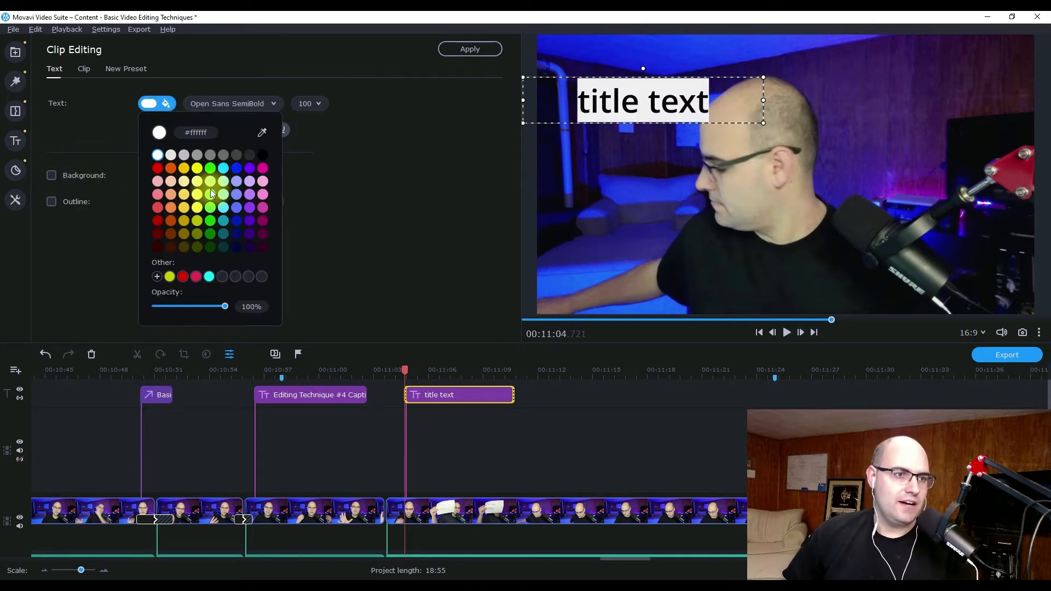
{"action": "left_click", "coordinate": [361, 184]}
{"action": "left_click", "coordinate": [597, 179]}
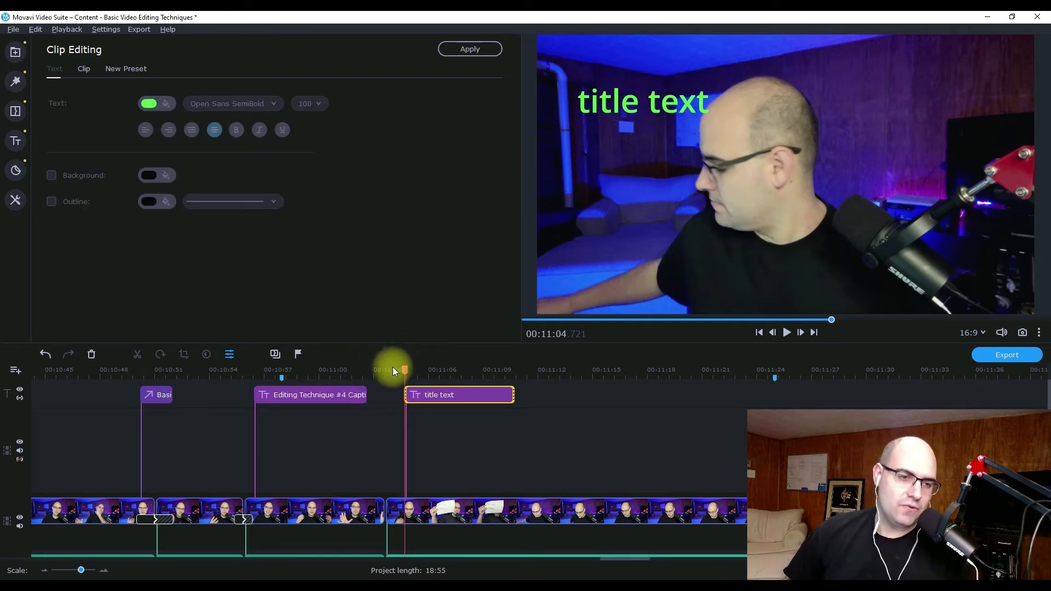
{"action": "left_click", "coordinate": [380, 373]}
{"action": "key", "text": "space"}
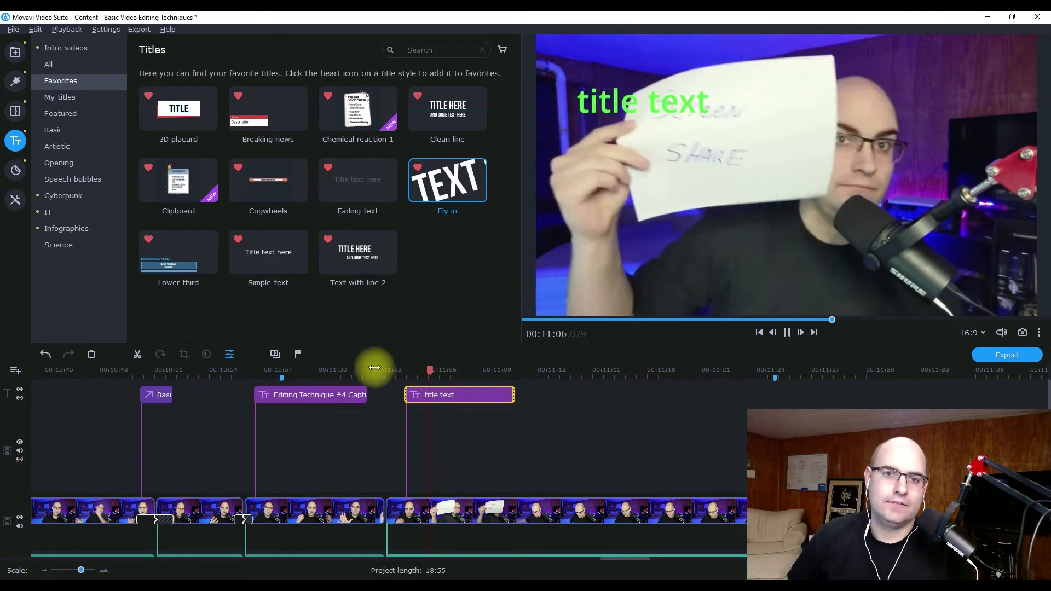
{"action": "key", "text": "space"}
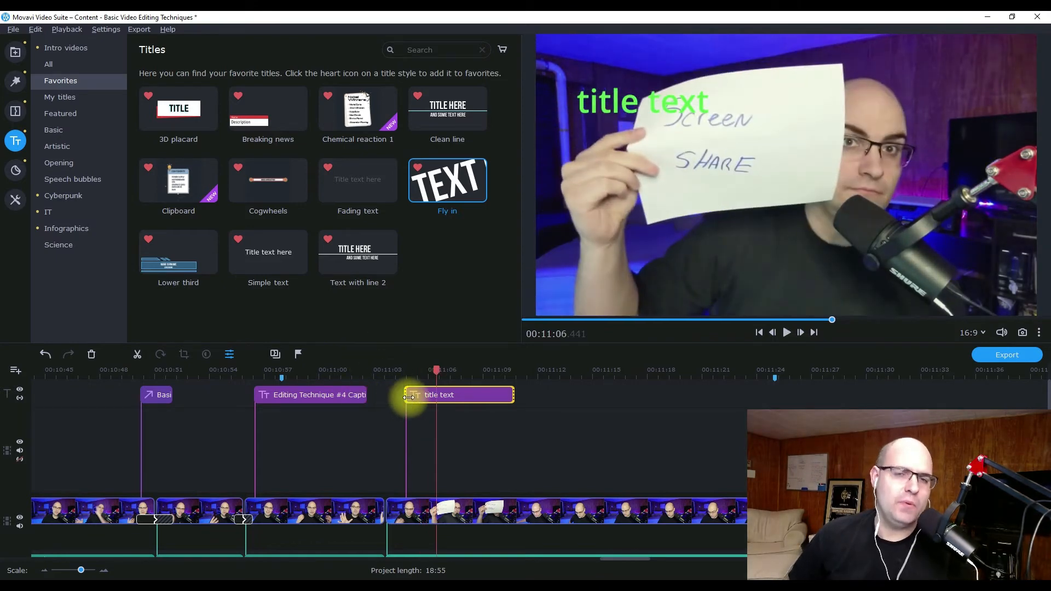
Retime the title to span about 00:11:04 to 00:11:06 and play it back.
{"action": "left_click_drag", "start_coordinate": [404, 395], "coordinate": [394, 388]}
{"action": "left_click_drag", "start_coordinate": [513, 394], "coordinate": [426, 396]}
{"action": "left_click", "coordinate": [376, 376]}
{"action": "key", "text": "space"}
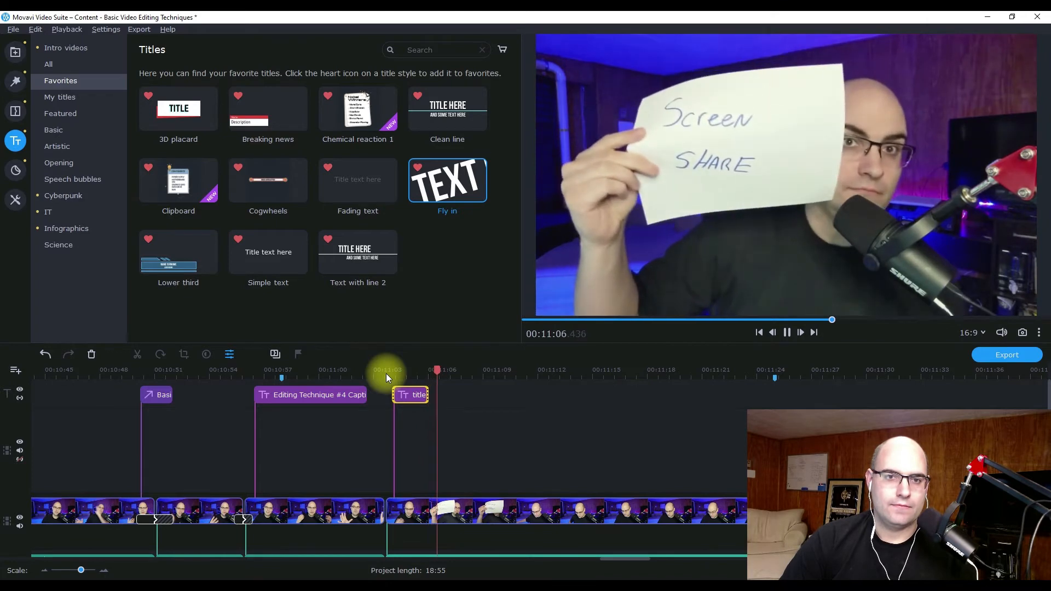
{"action": "key", "text": "space"}
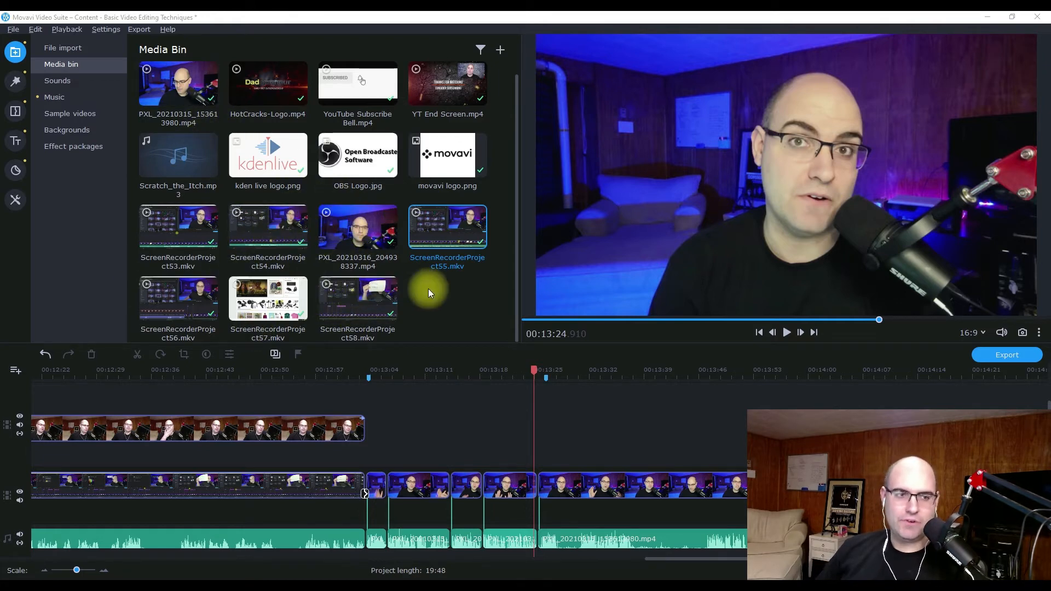
Insert ScreenRecorderProject58.mkv at 00:13:25.389 and remove its opening part up to 00:13:44.390.
{"action": "left_click", "coordinate": [357, 308]}
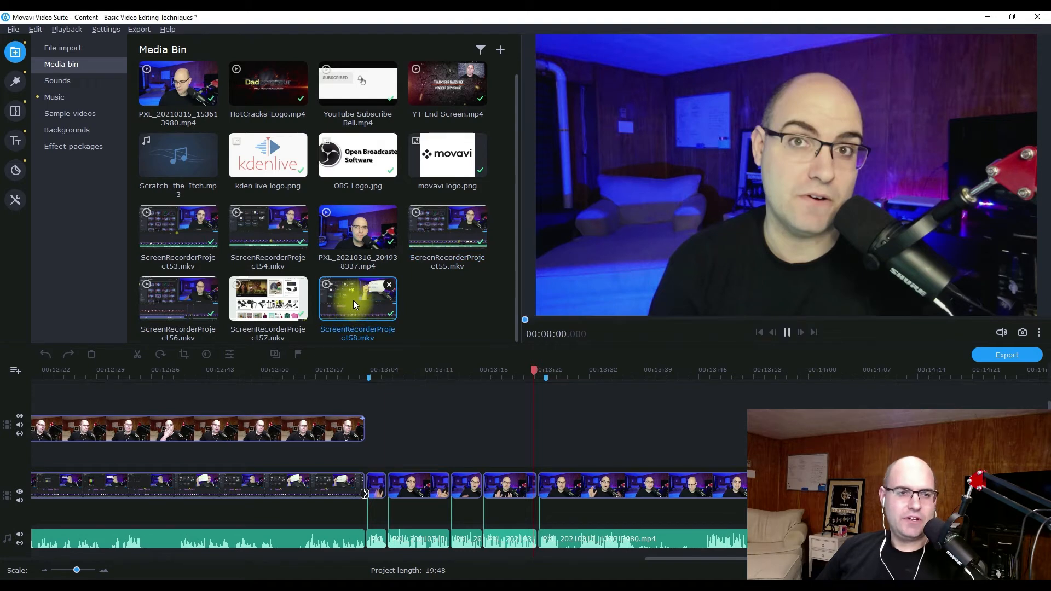
{"action": "left_click_drag", "start_coordinate": [351, 299], "coordinate": [537, 504]}
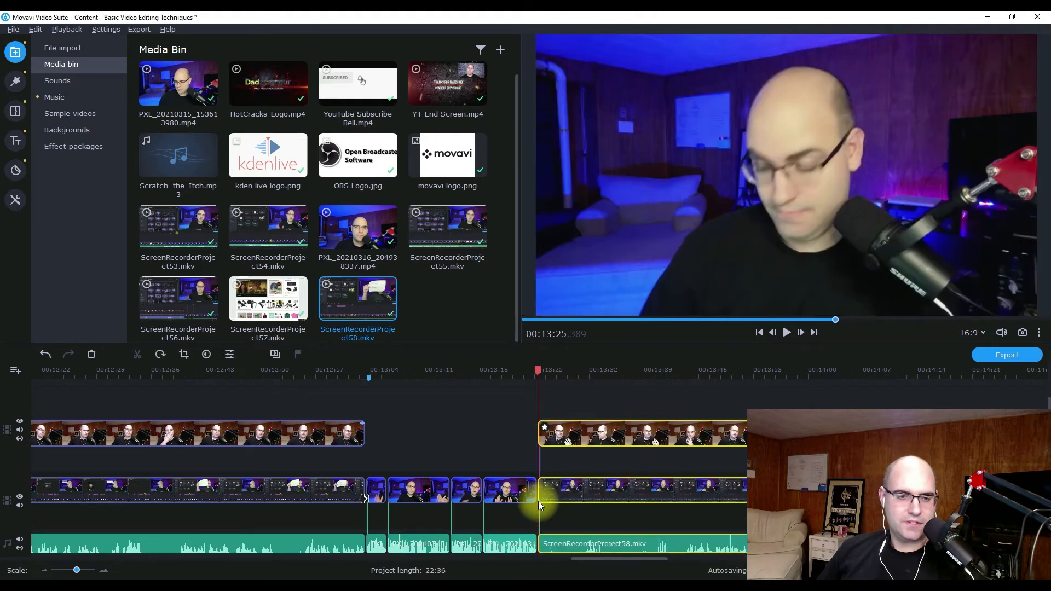
{"action": "left_click", "coordinate": [684, 375]}
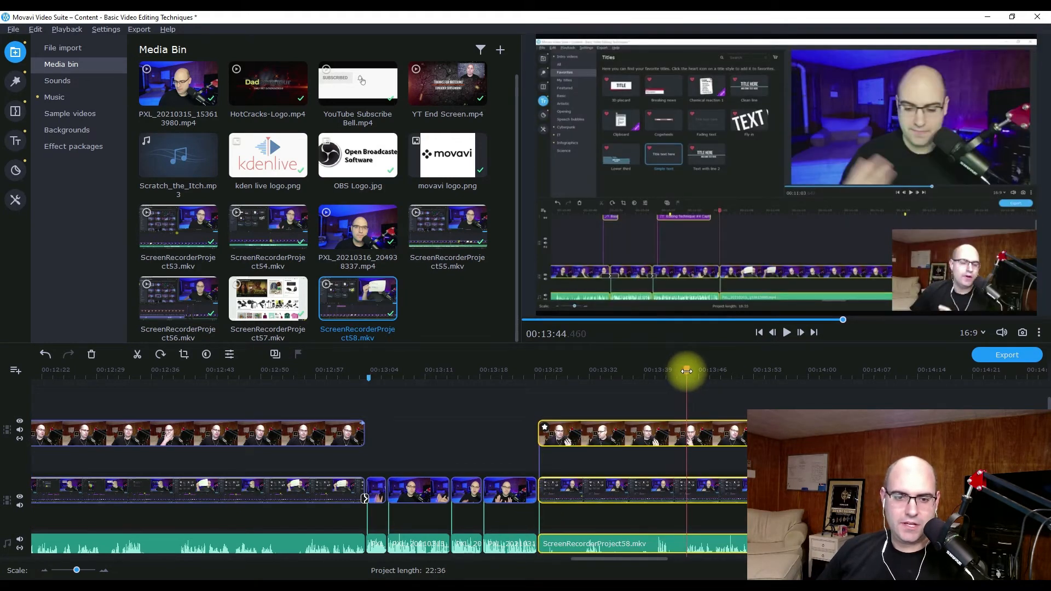
{"action": "key", "text": "ctrl+b"}
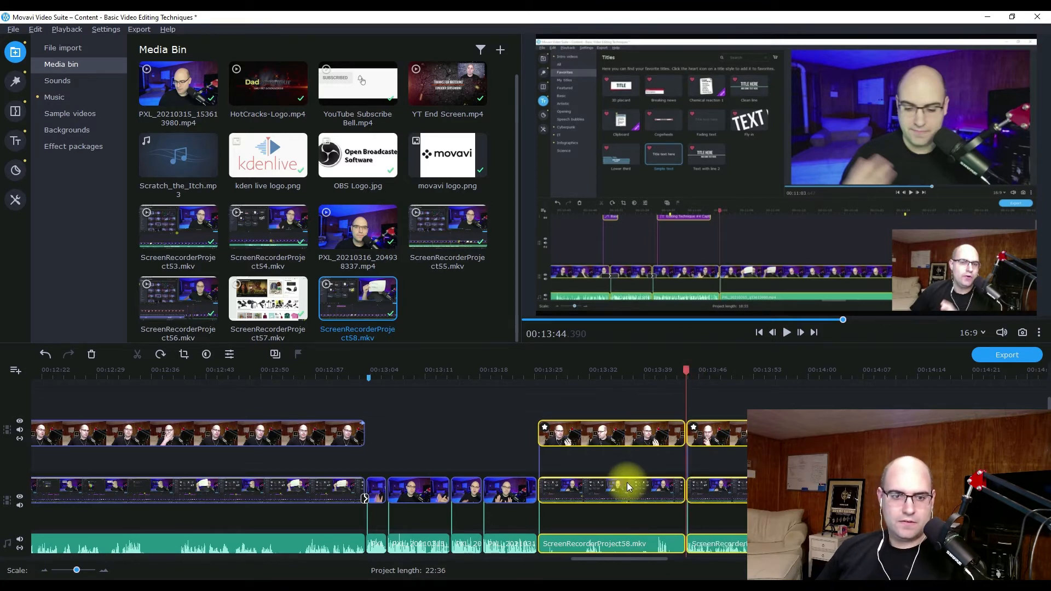
{"action": "left_click", "coordinate": [626, 481]}
{"action": "key", "text": "Delete"}
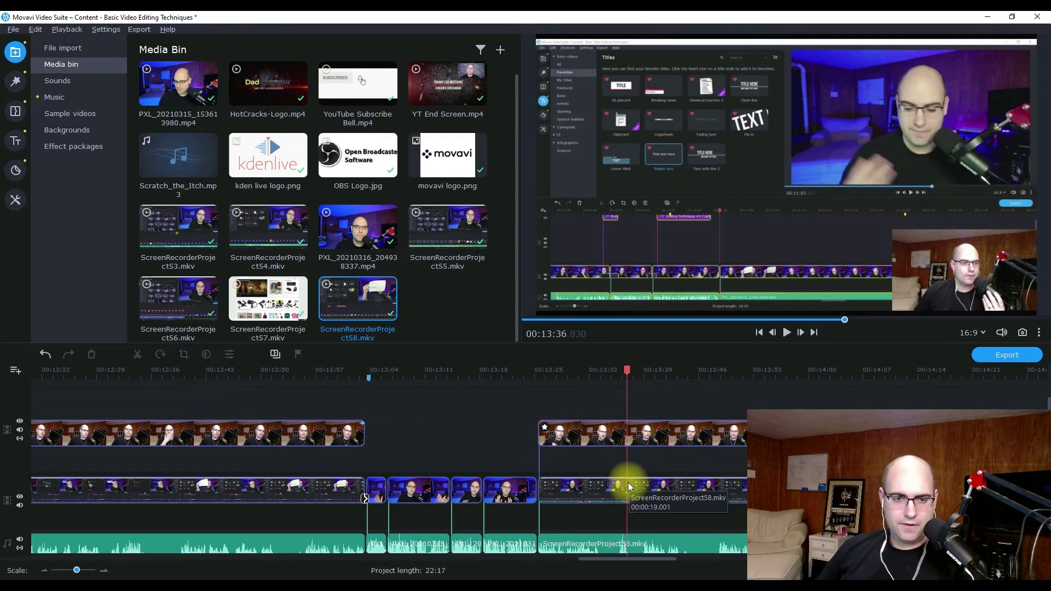
Play the start of the inserted screen recording and normalize its audio.
{"action": "left_click", "coordinate": [520, 372]}
{"action": "key", "text": "space"}
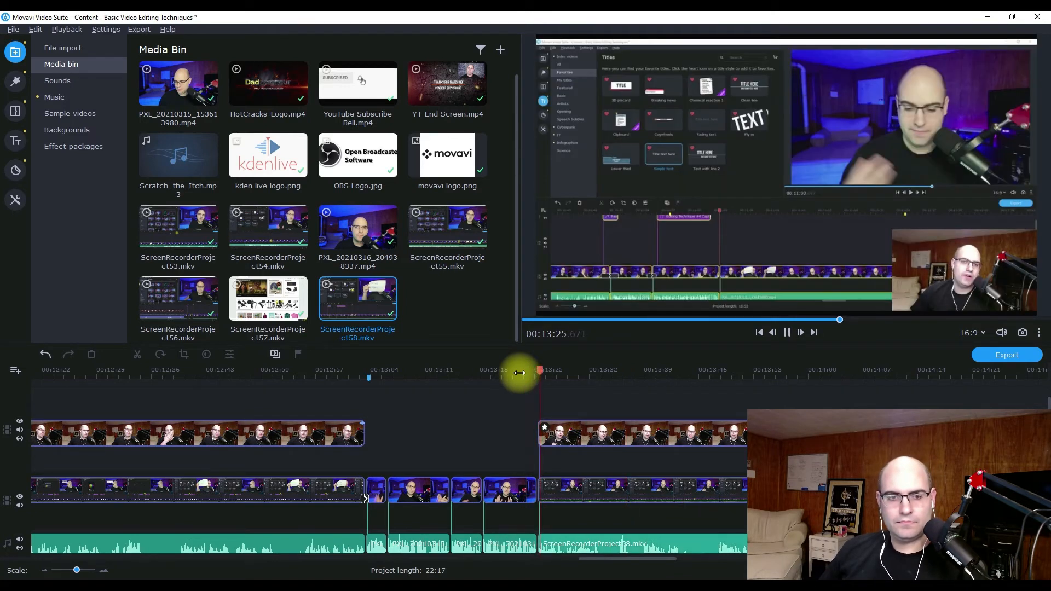
{"action": "key", "text": "space"}
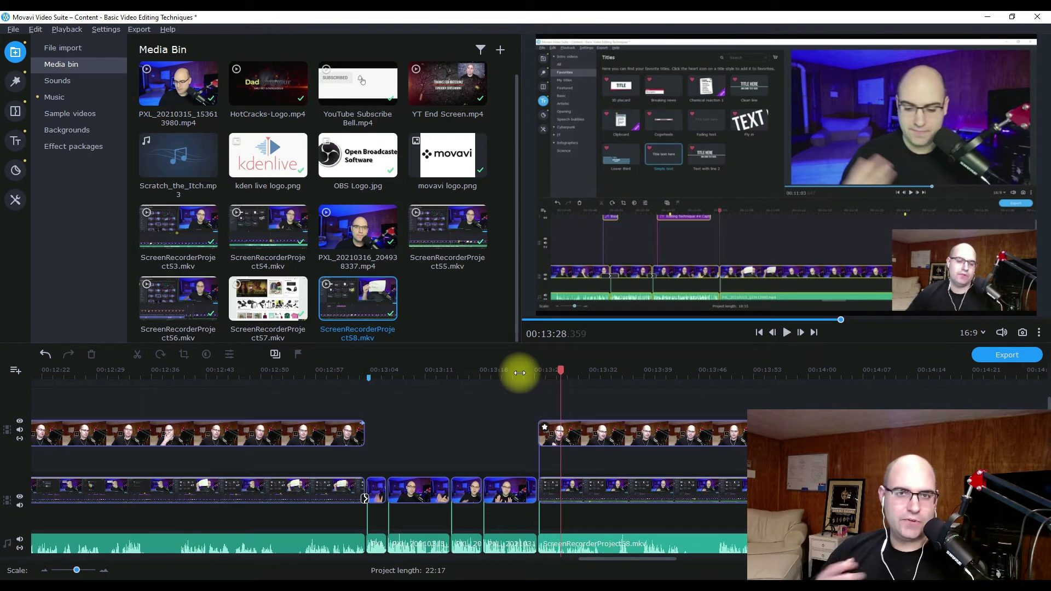
{"action": "left_click", "coordinate": [550, 546]}
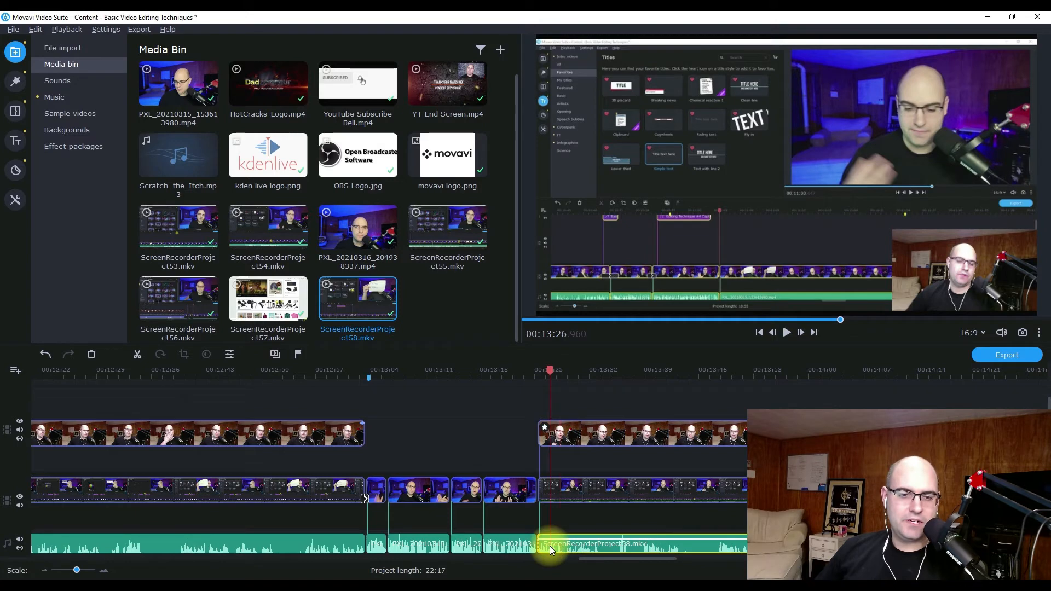
{"action": "left_click", "coordinate": [229, 355]}
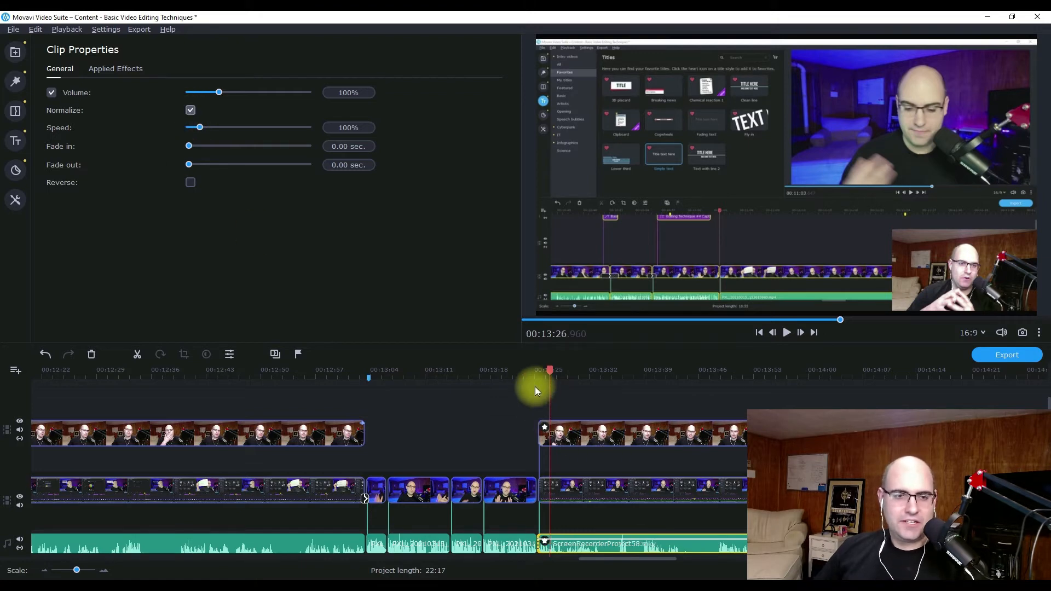
{"action": "left_click", "coordinate": [525, 373]}
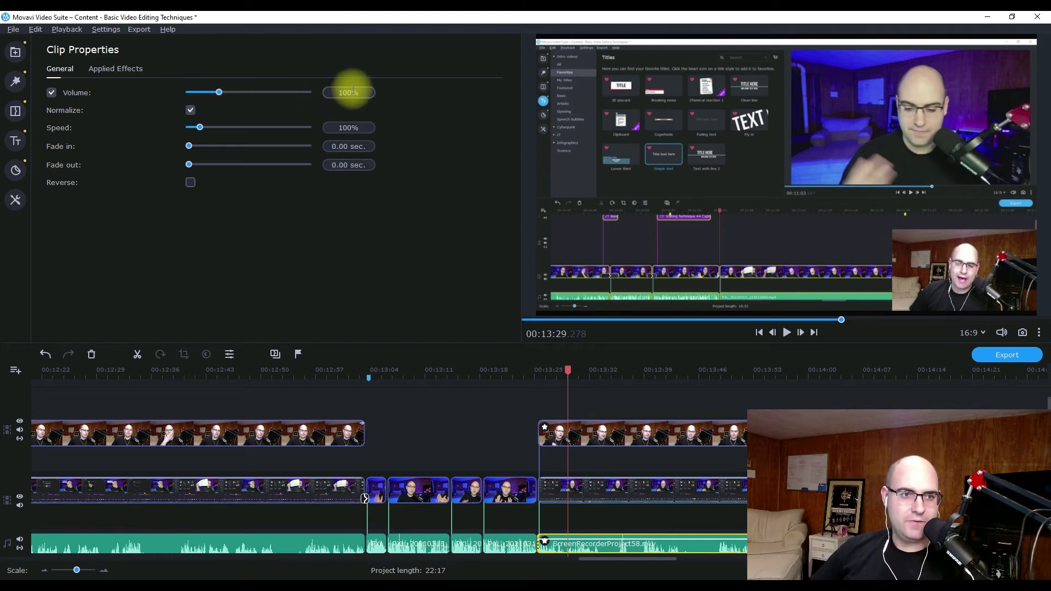
Set the screen recording's audio volume to 110% and play it back.
{"action": "key", "text": "BackSpace"}
{"action": "type", "text": "1"}
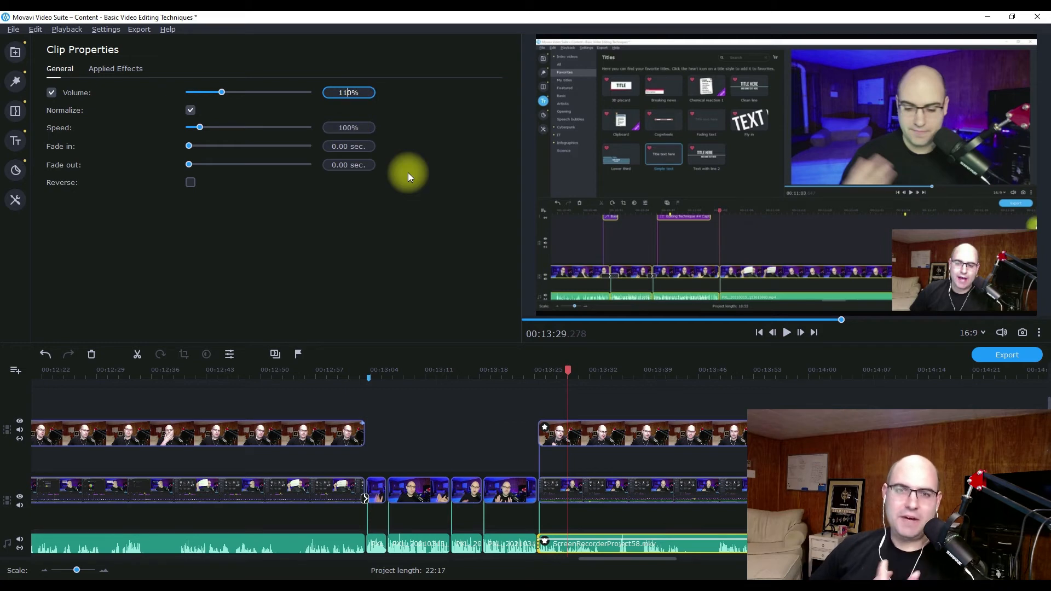
{"action": "left_click", "coordinate": [529, 373]}
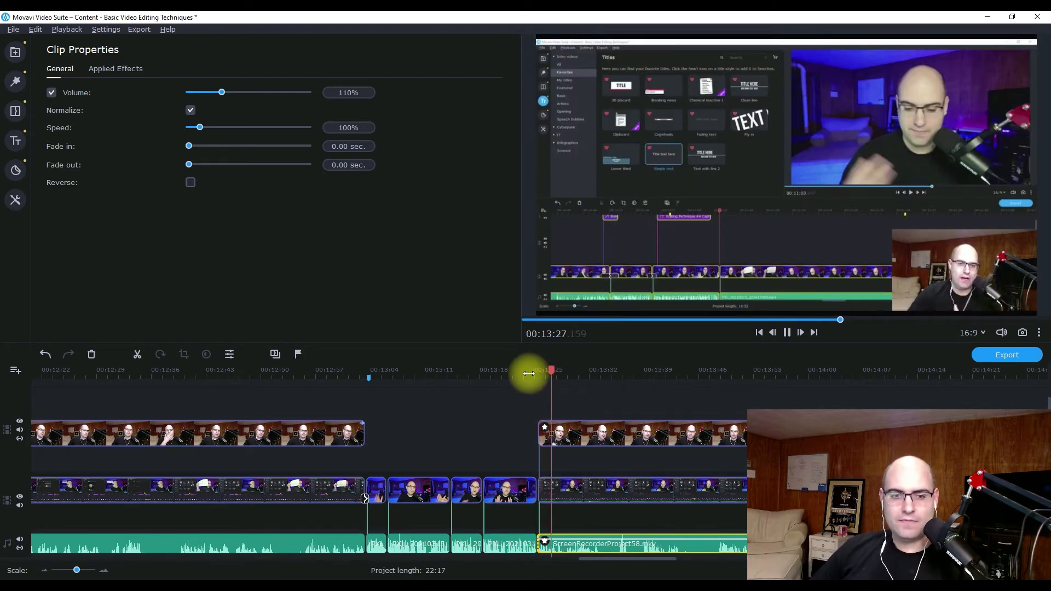
{"action": "key", "text": "space"}
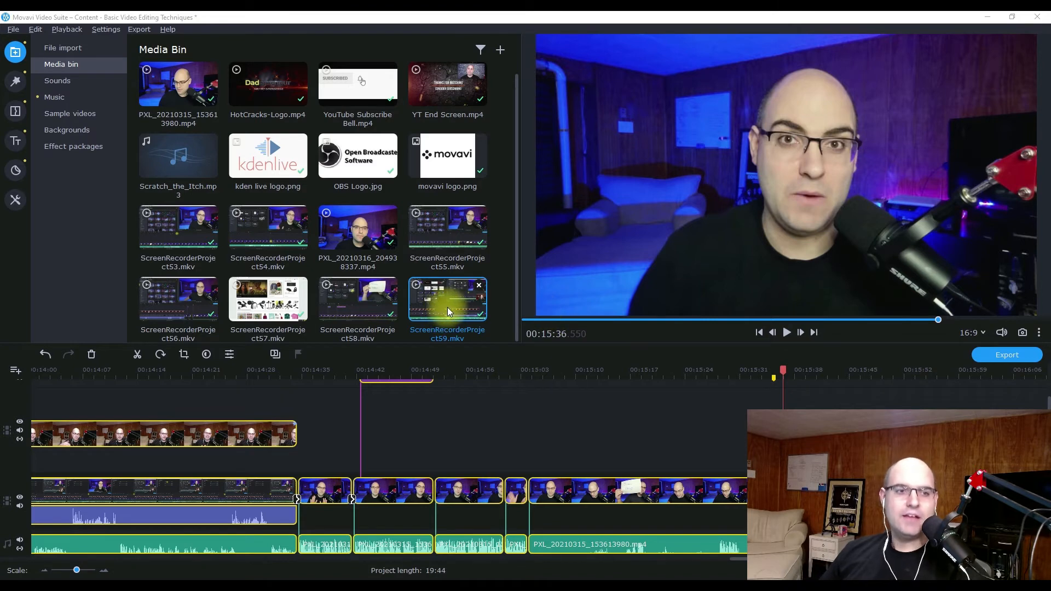
Insert ScreenRecorderProject59.mkv into the main video track at 00:15:34.281.
{"action": "left_click_drag", "start_coordinate": [447, 308], "coordinate": [765, 427]}
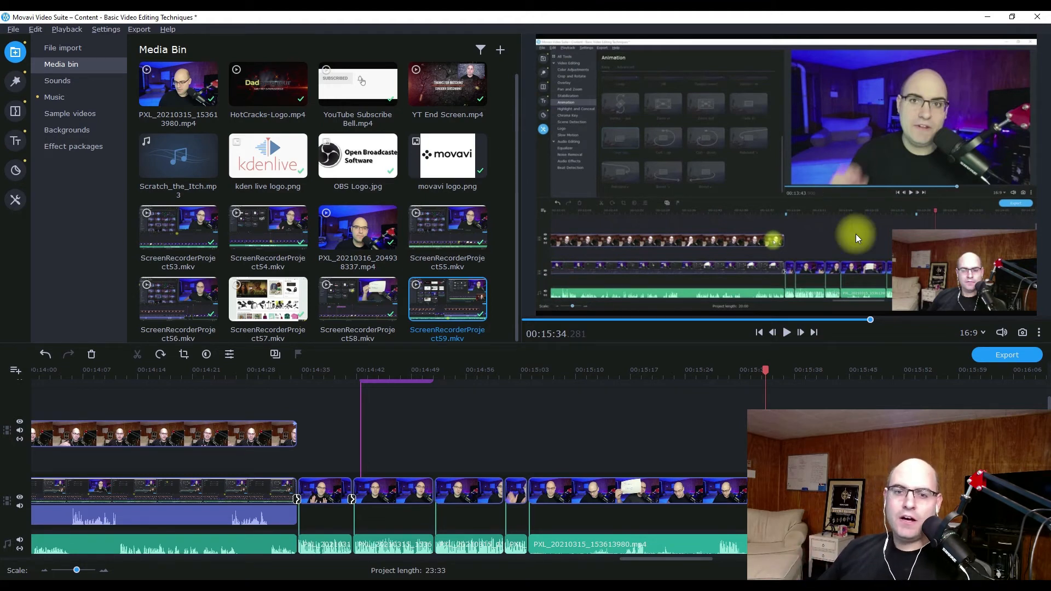
{"action": "scroll", "coordinate": [389, 461], "scroll_direction": "right", "scroll_amount": 5}
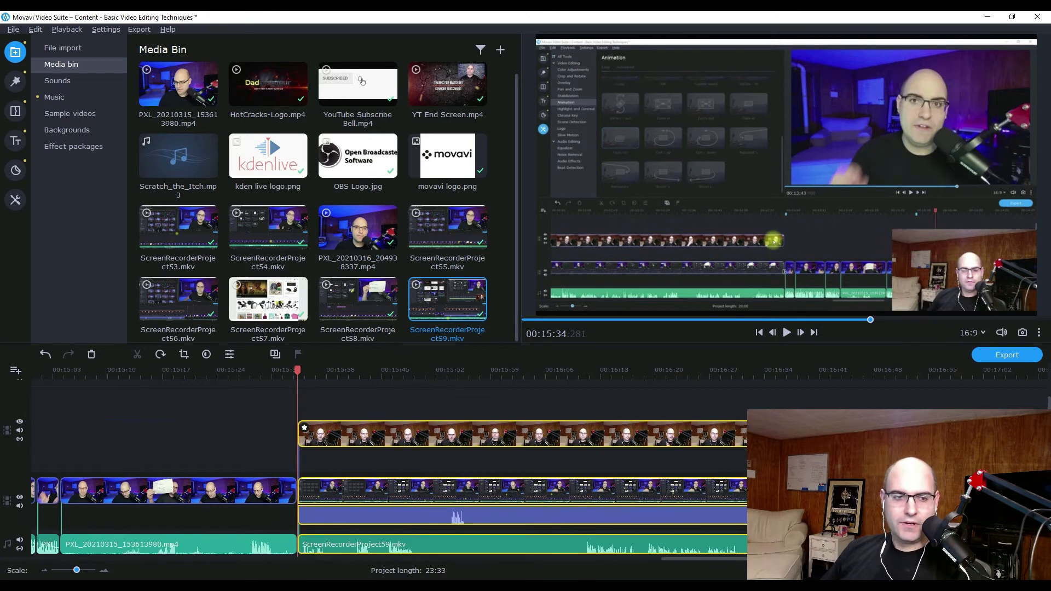